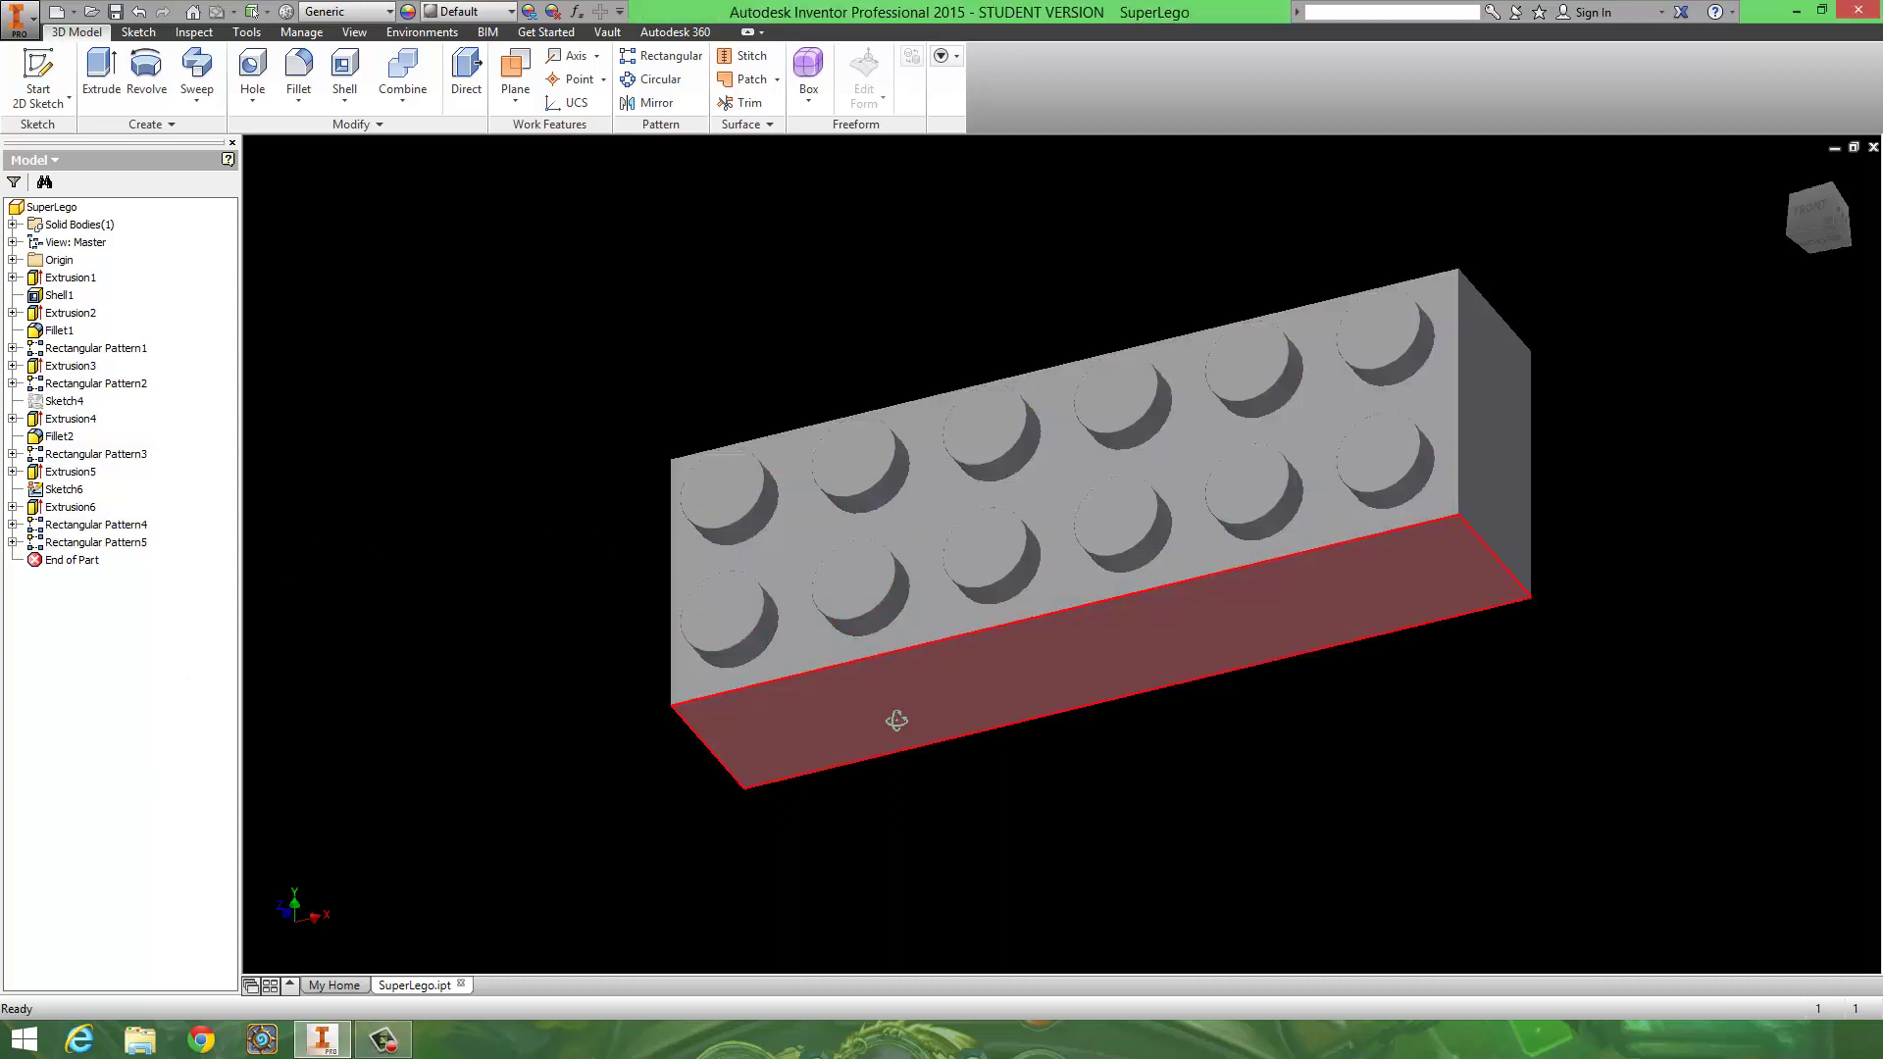
Open the part's parameters table and move it clear of the brick model
middle_click_drag(896, 721, 945, 657, "shift")
scroll(946, 657, "up", 3)
middle_click_drag(1037, 729, 863, 628, "shift")
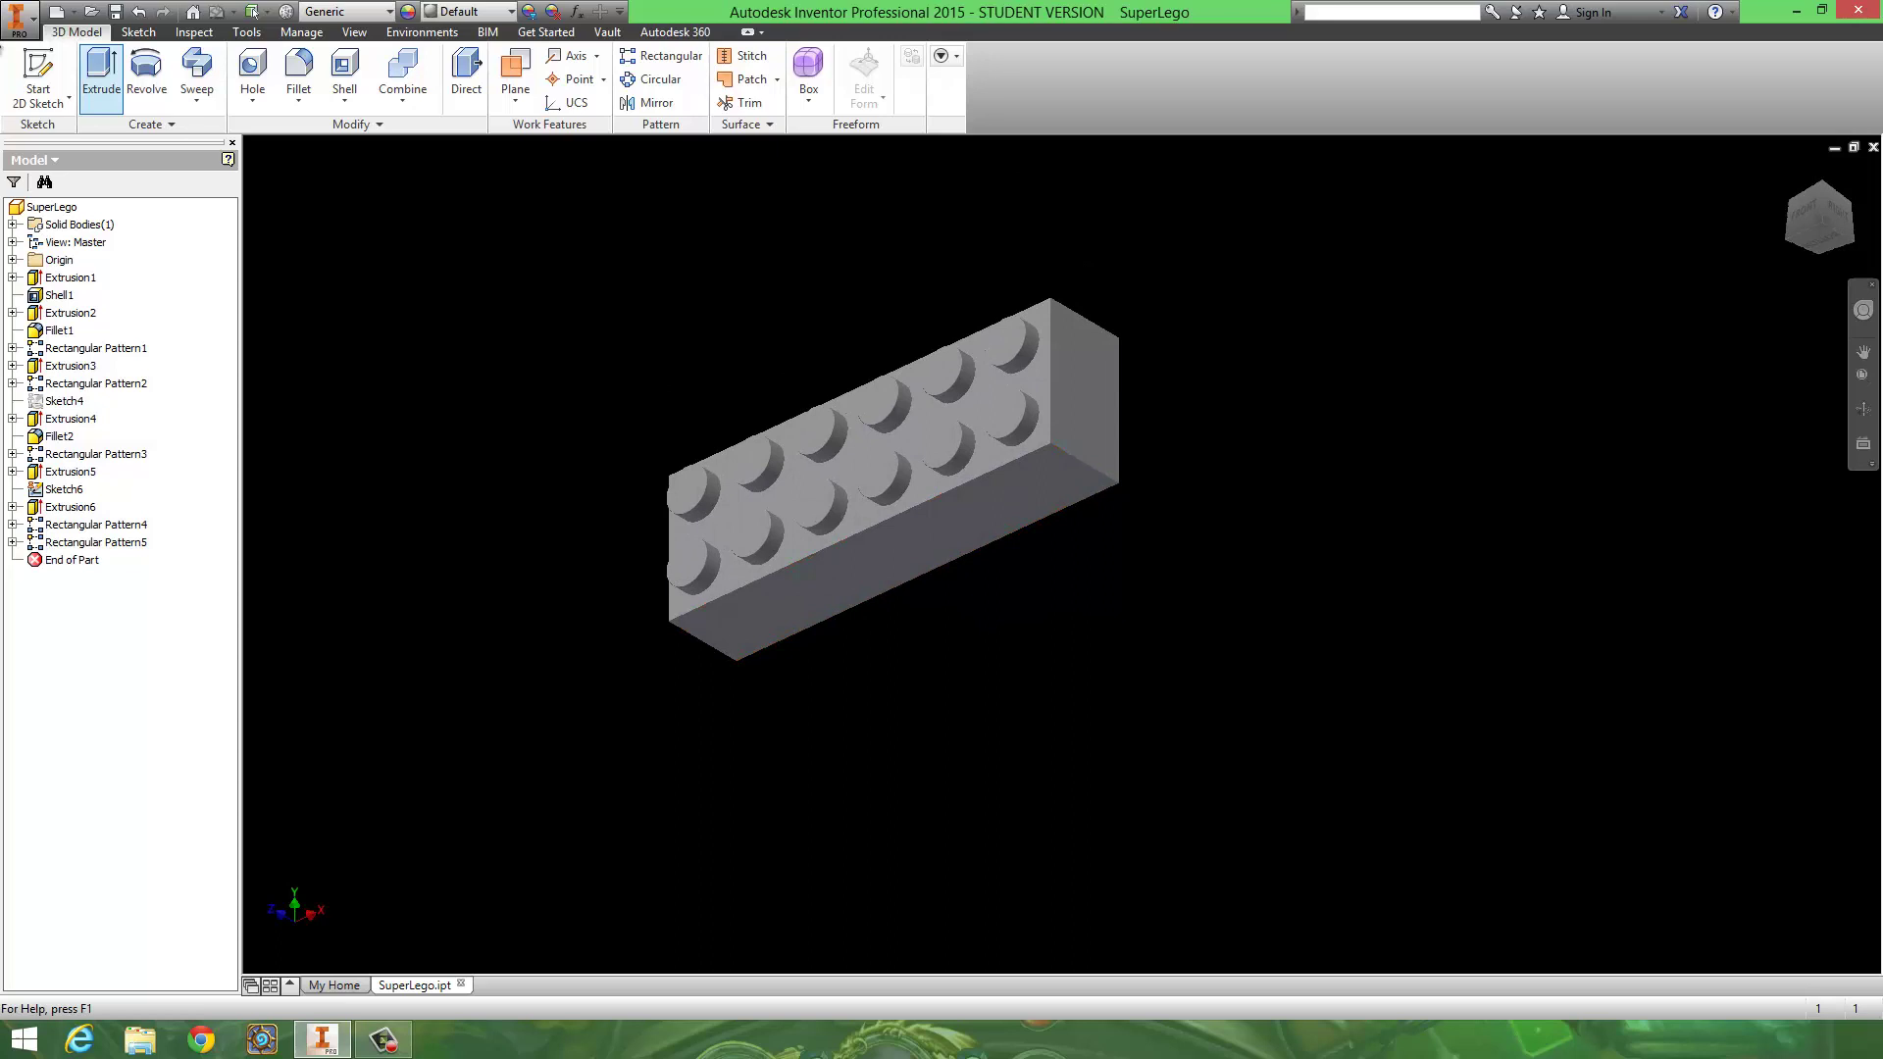
left_click(301, 32)
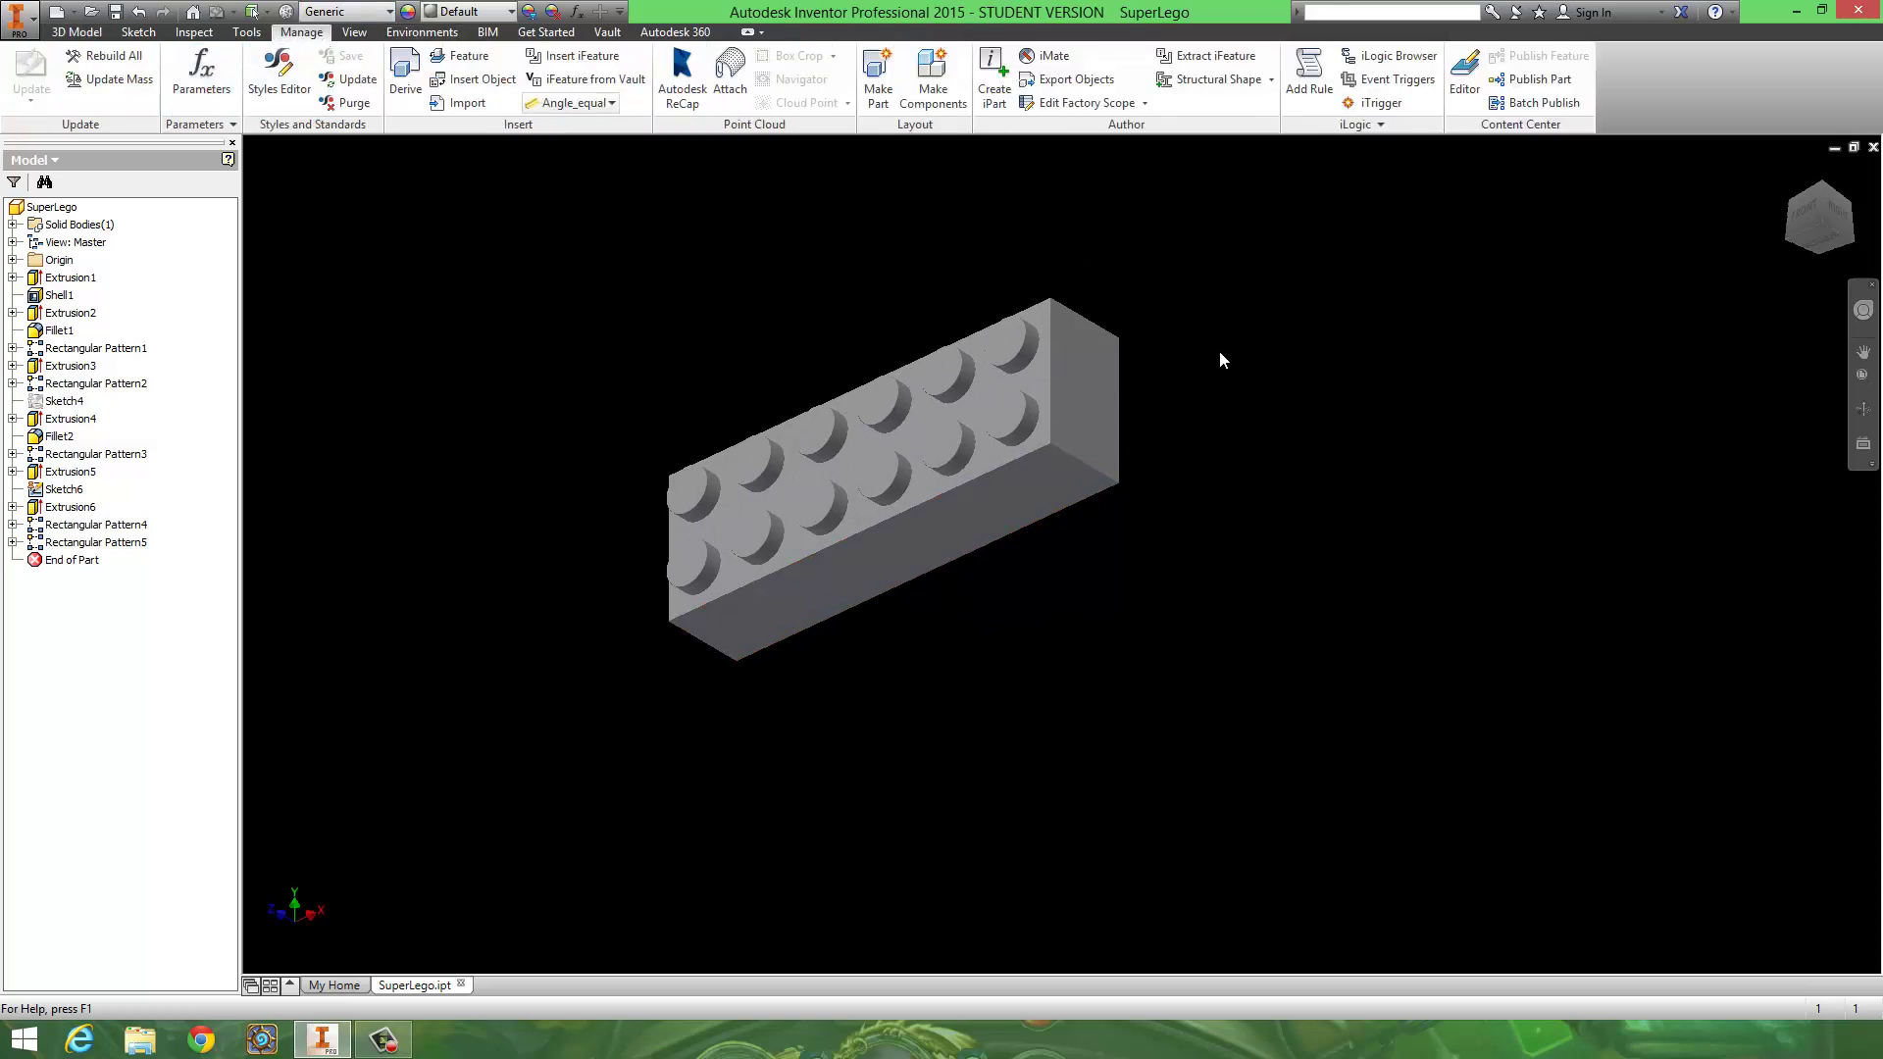
left_click(201, 74)
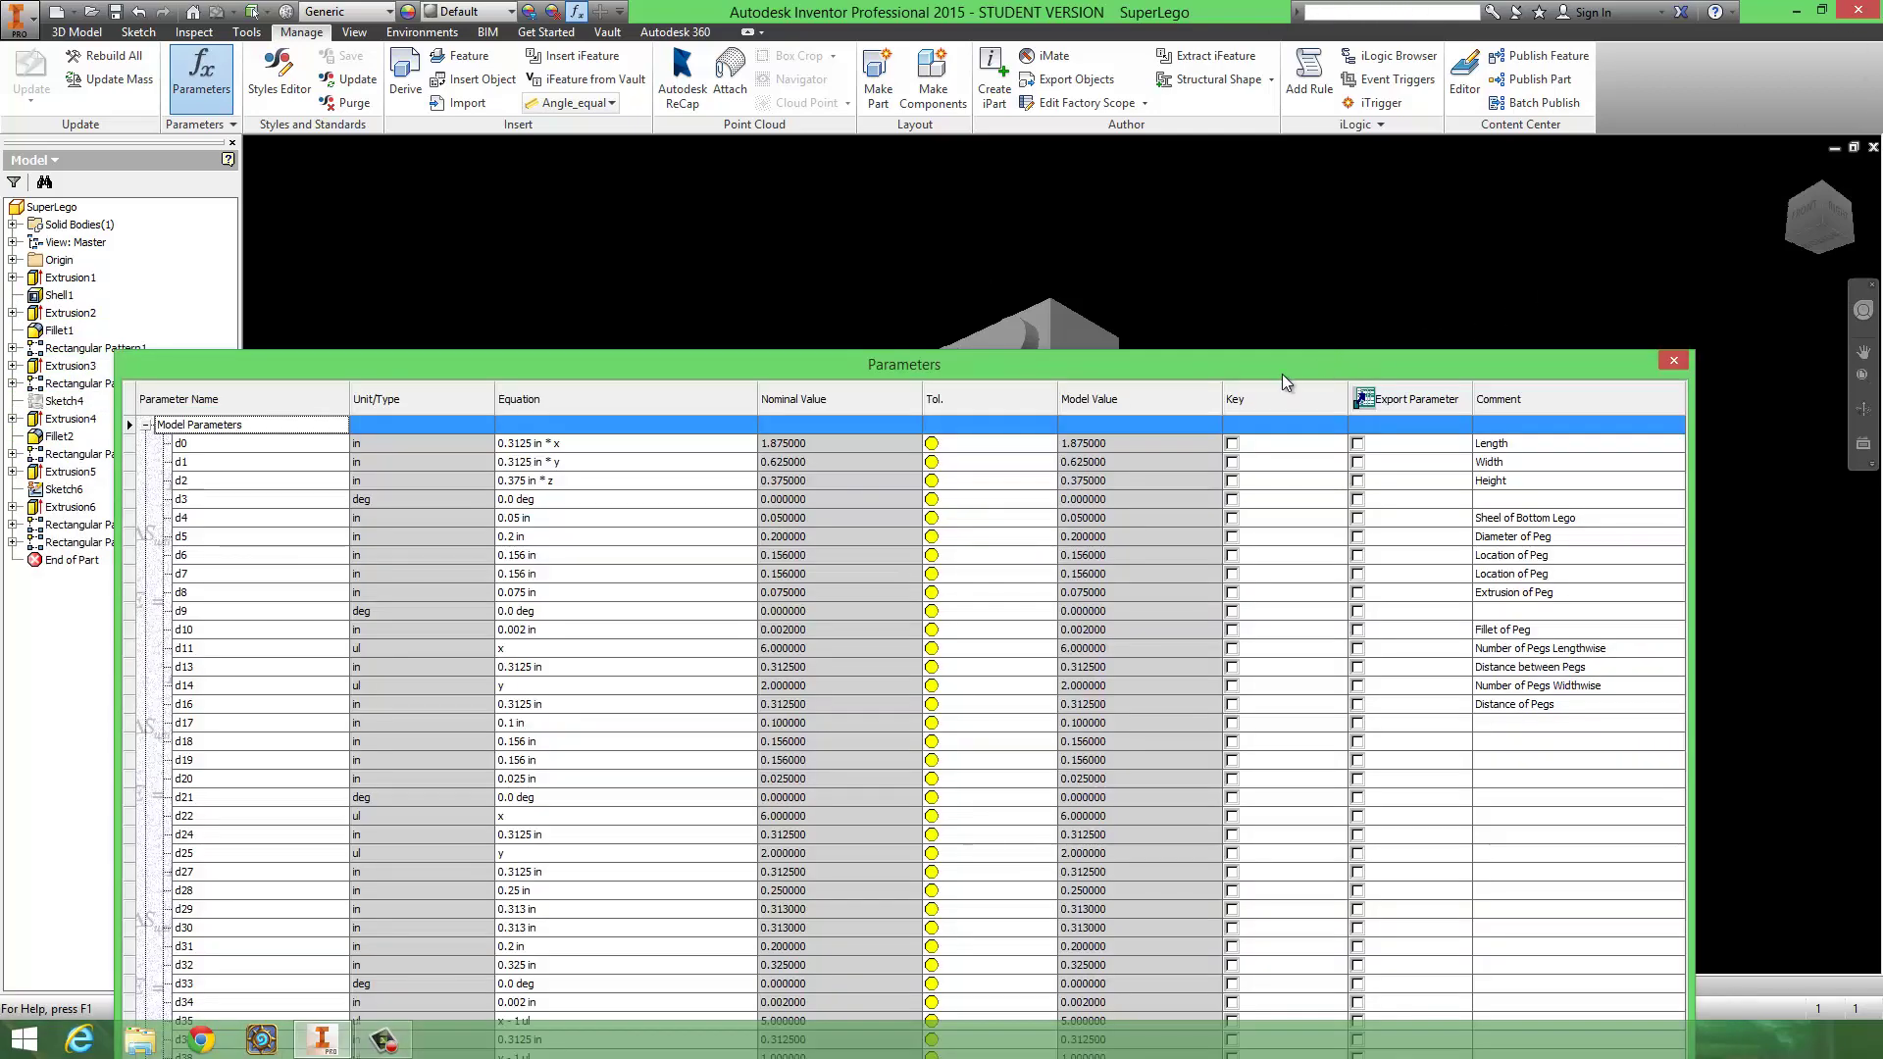
left_click_drag(1280, 374, 1308, 9)
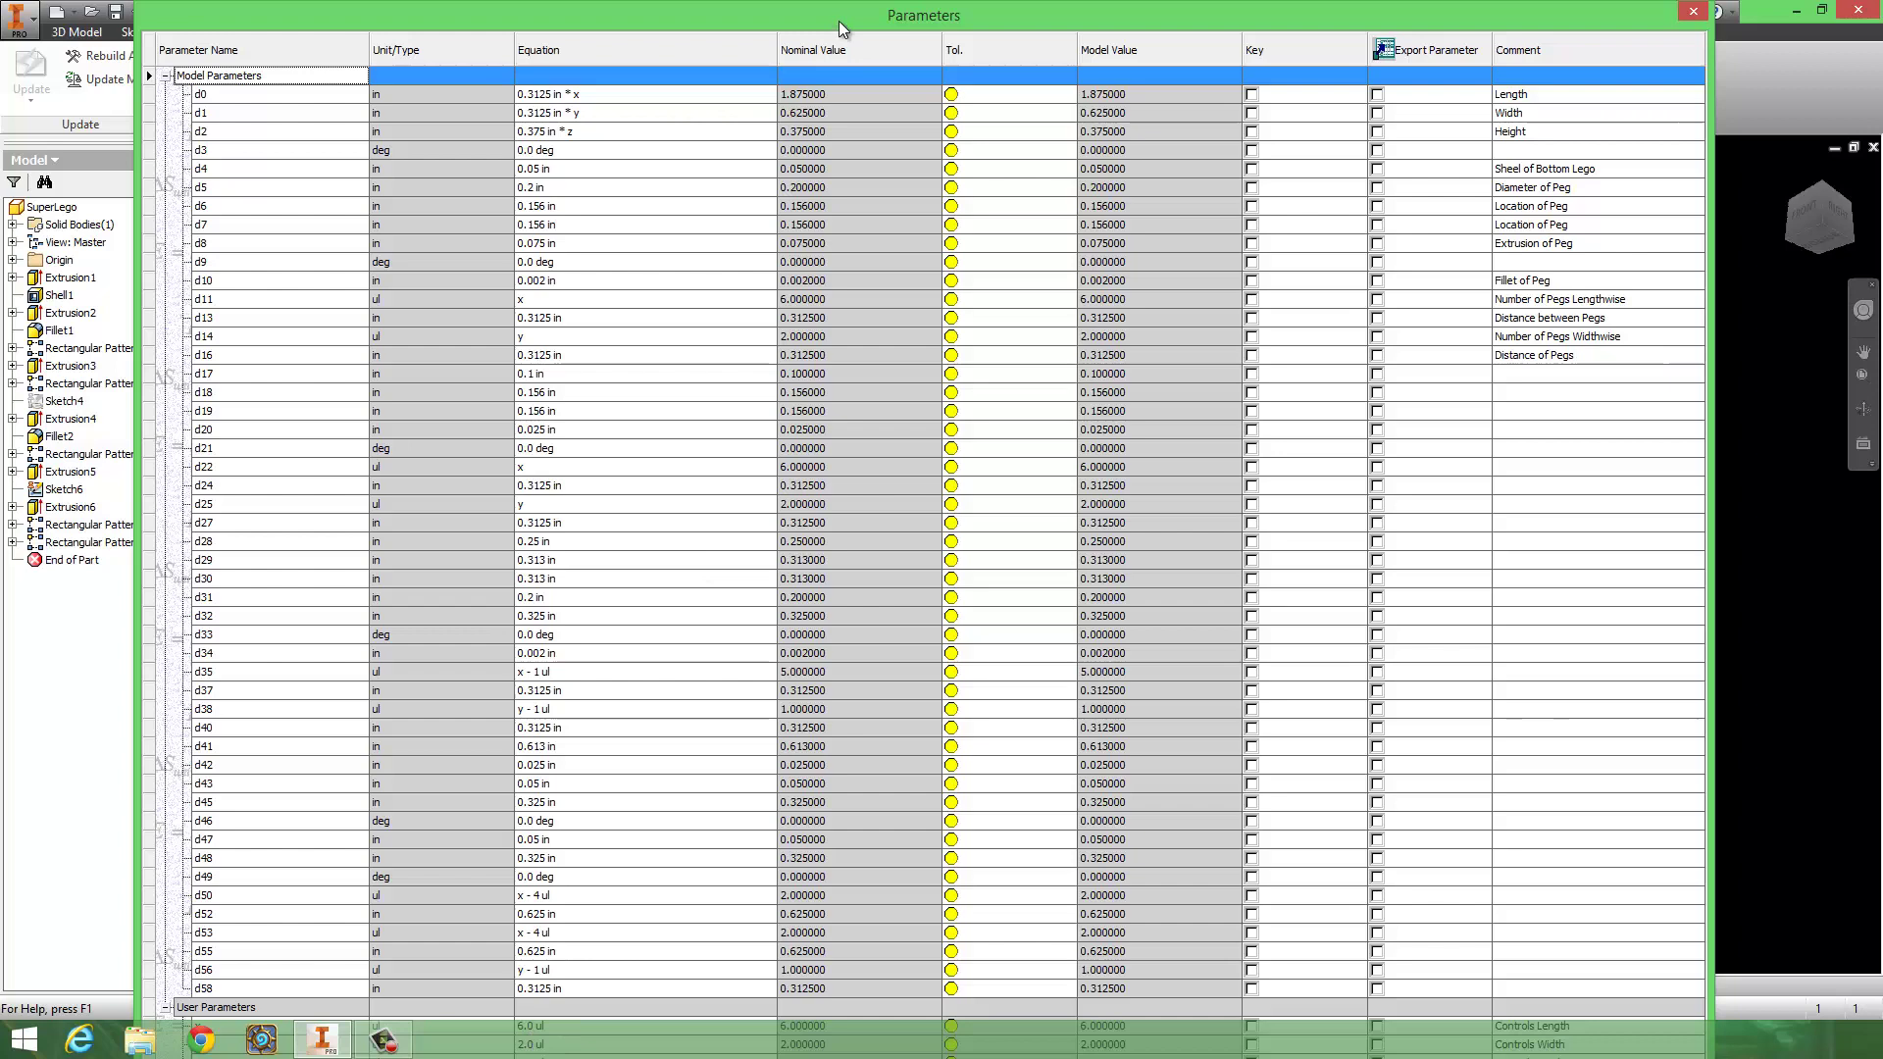
left_click_drag(827, 16, 0, 171)
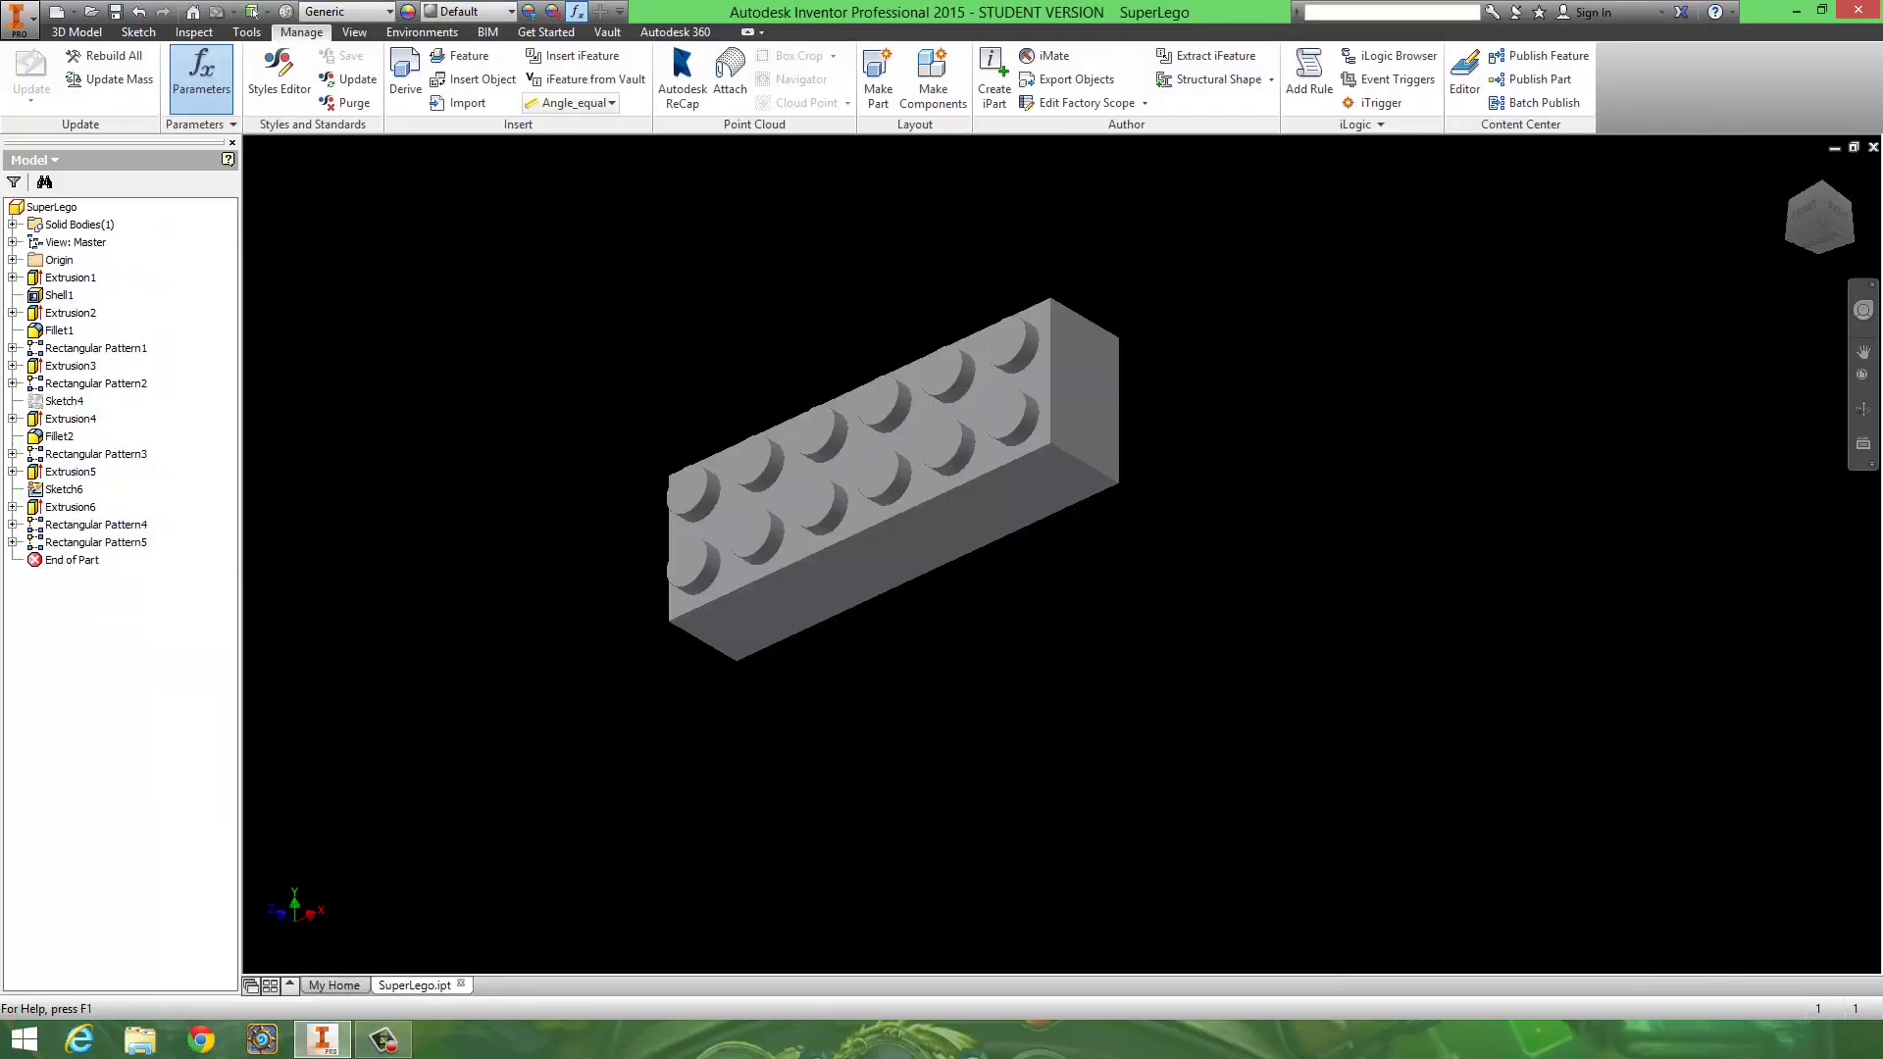
Reduce the brick's length parameter x to 5 and then to 4 pegs, accepting the rebuild warnings
middle_click_drag(971, 695, 985, 737)
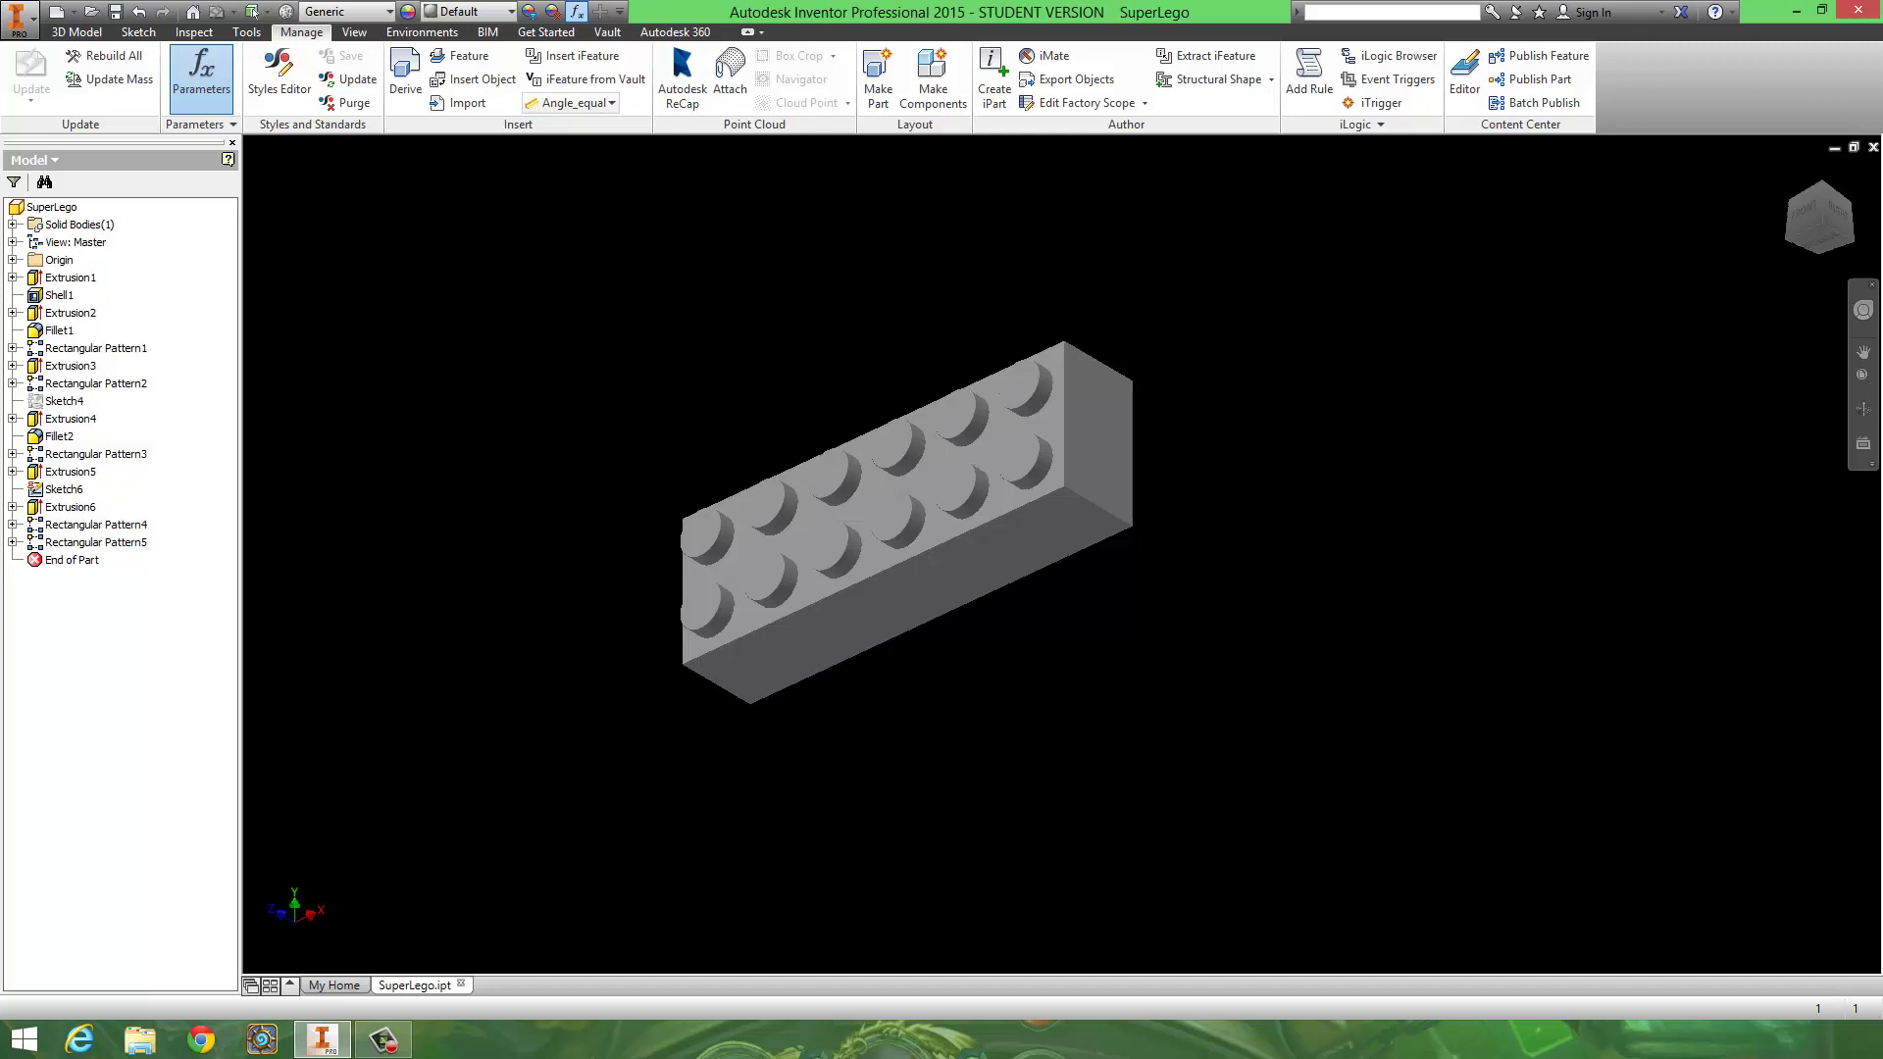
middle_click_drag(319, 622, 425, 715, "shift")
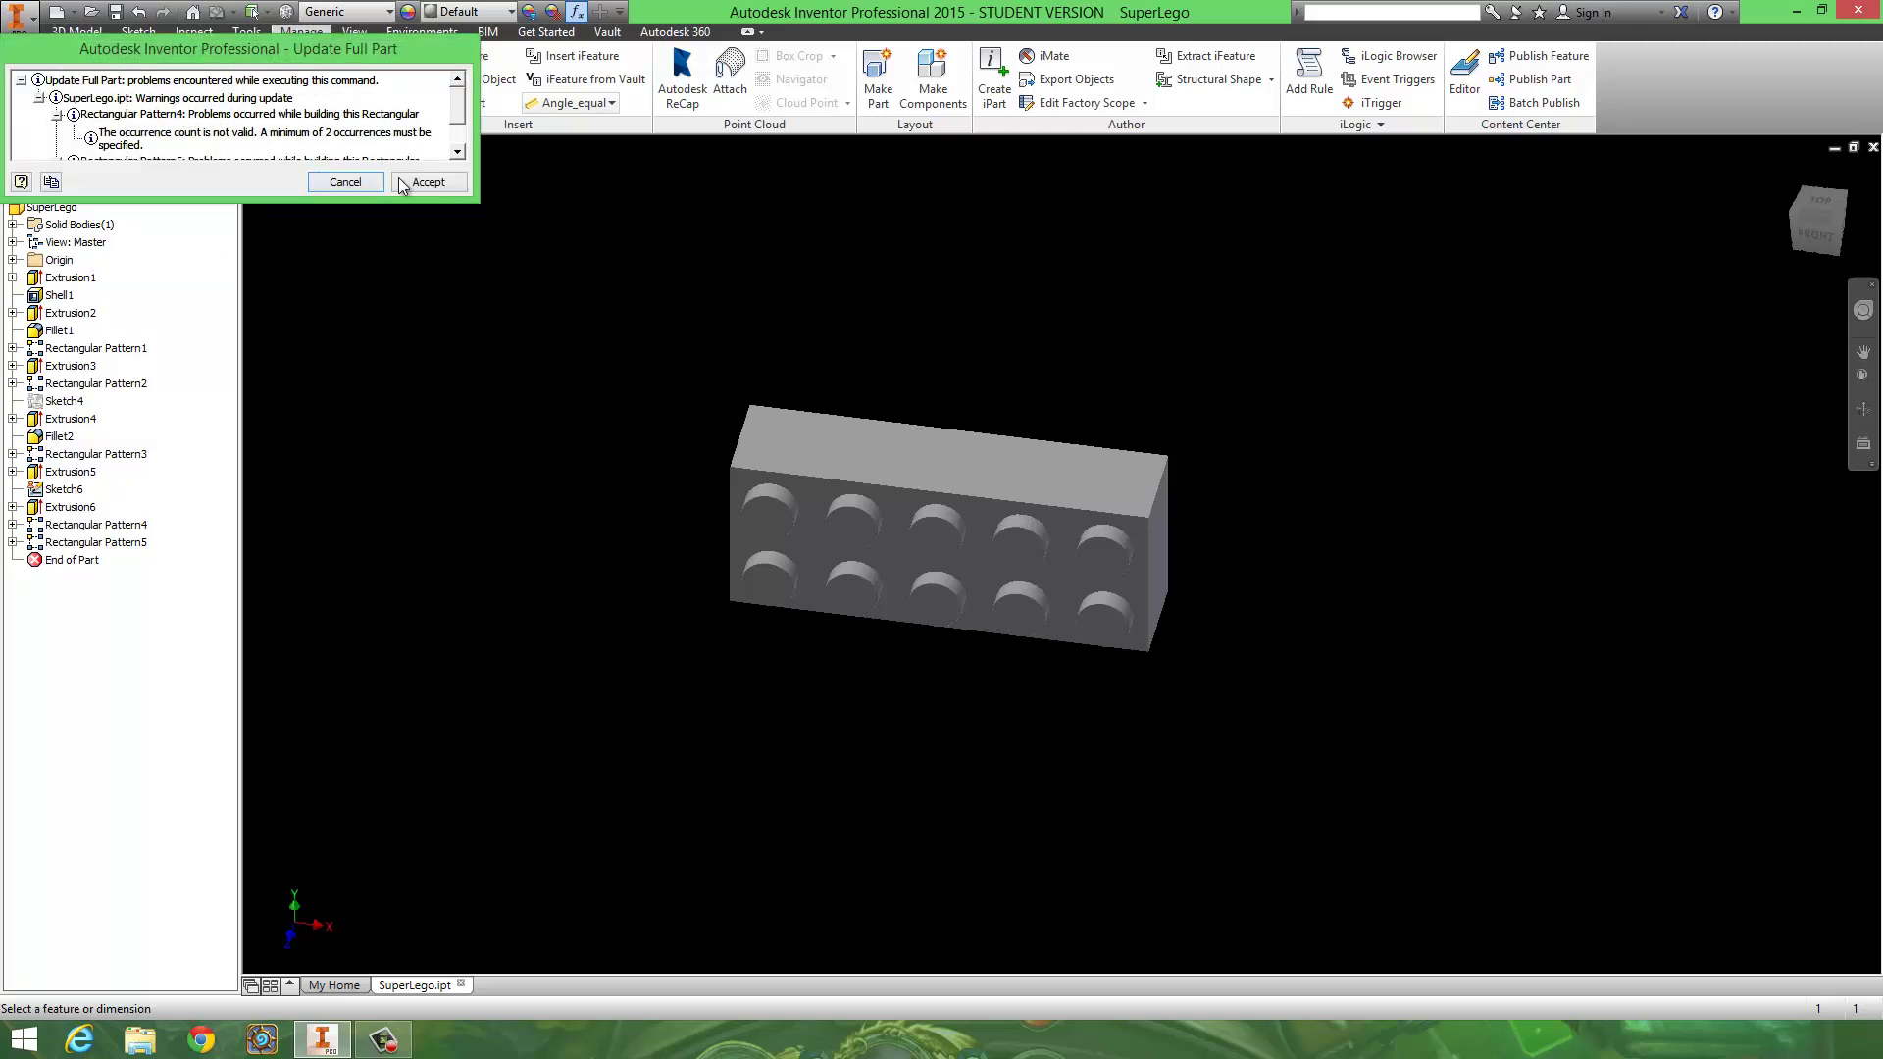
left_click(438, 180)
middle_click_drag(979, 762, 851, 627, "shift")
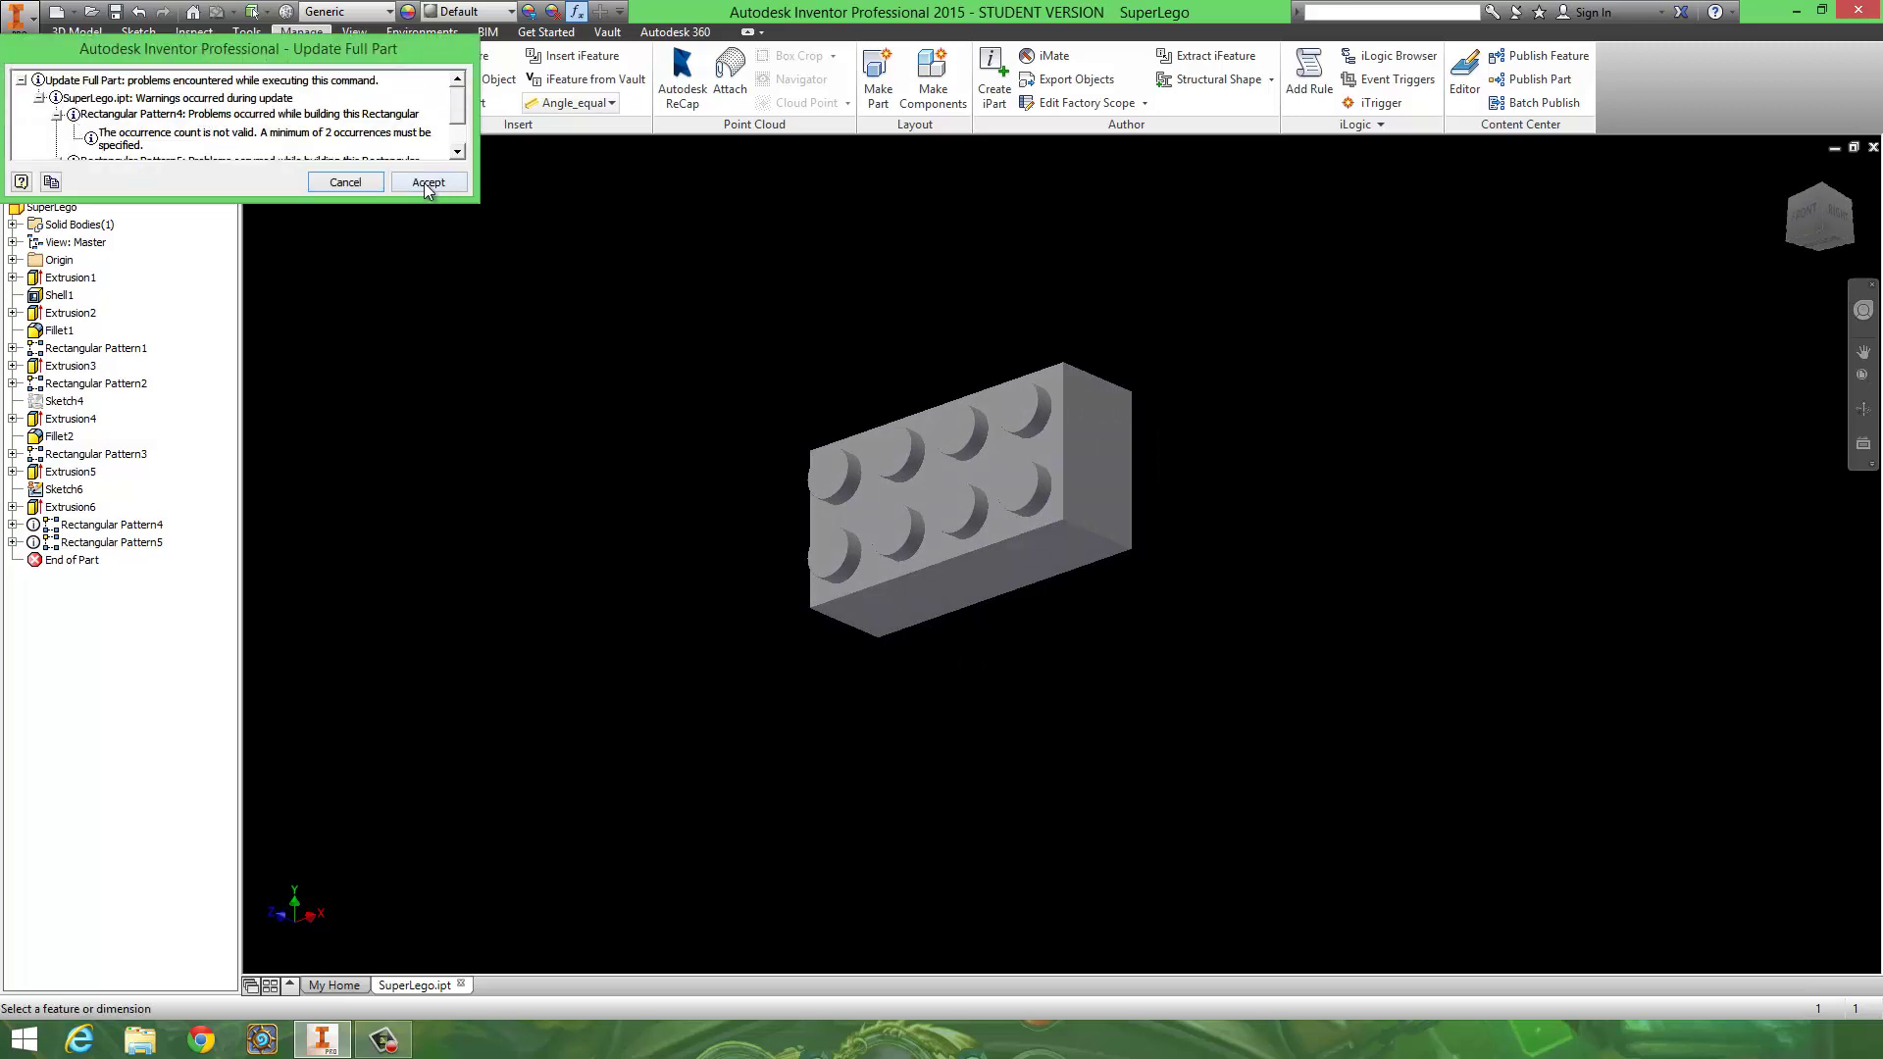
left_click(428, 183)
middle_click_drag(942, 358, 997, 357, "shift")
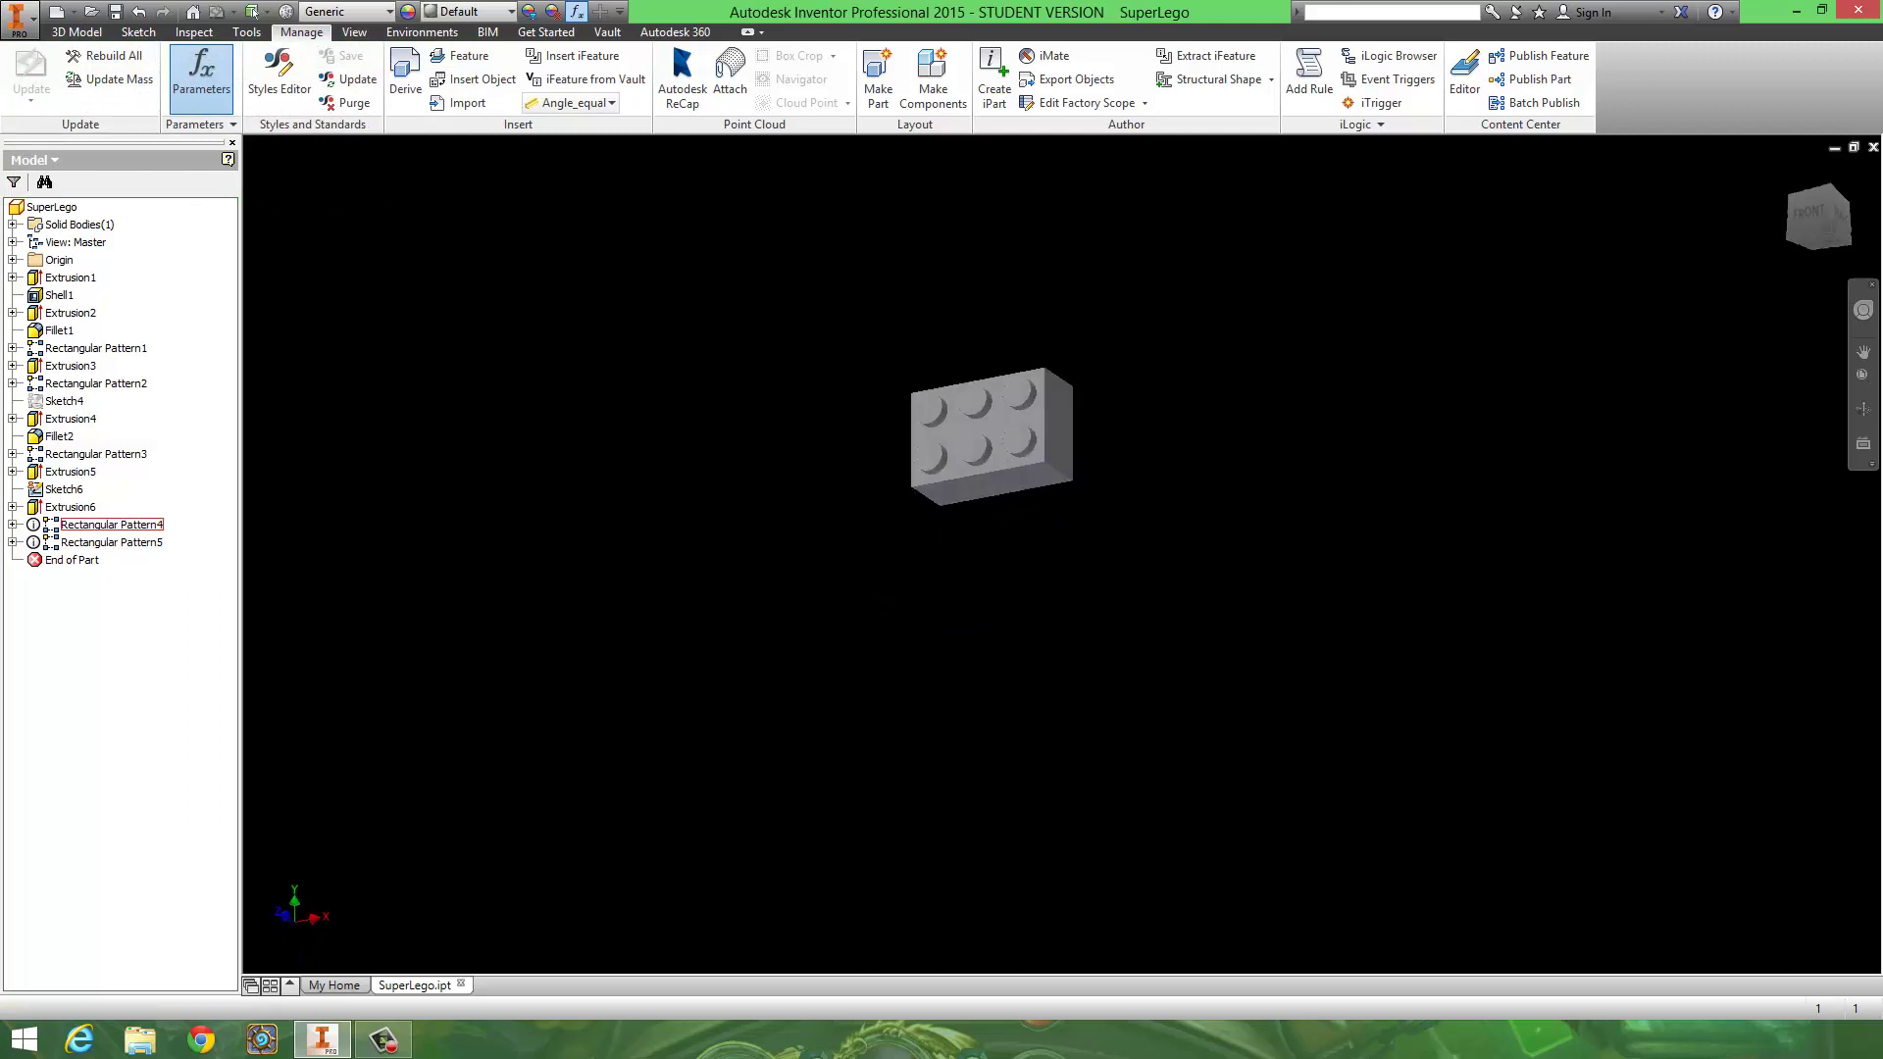
Shorten the brick to 3 and then 2 pegs in length, accepting the rebuild warnings
left_click(429, 183)
mouse_move(1051, 583)
middle_mouse_down("shift")
mouse_move(1085, 698)
mouse_move(1056, 585)
middle_mouse_up("shift")
scroll(1051, 468, "down", 3)
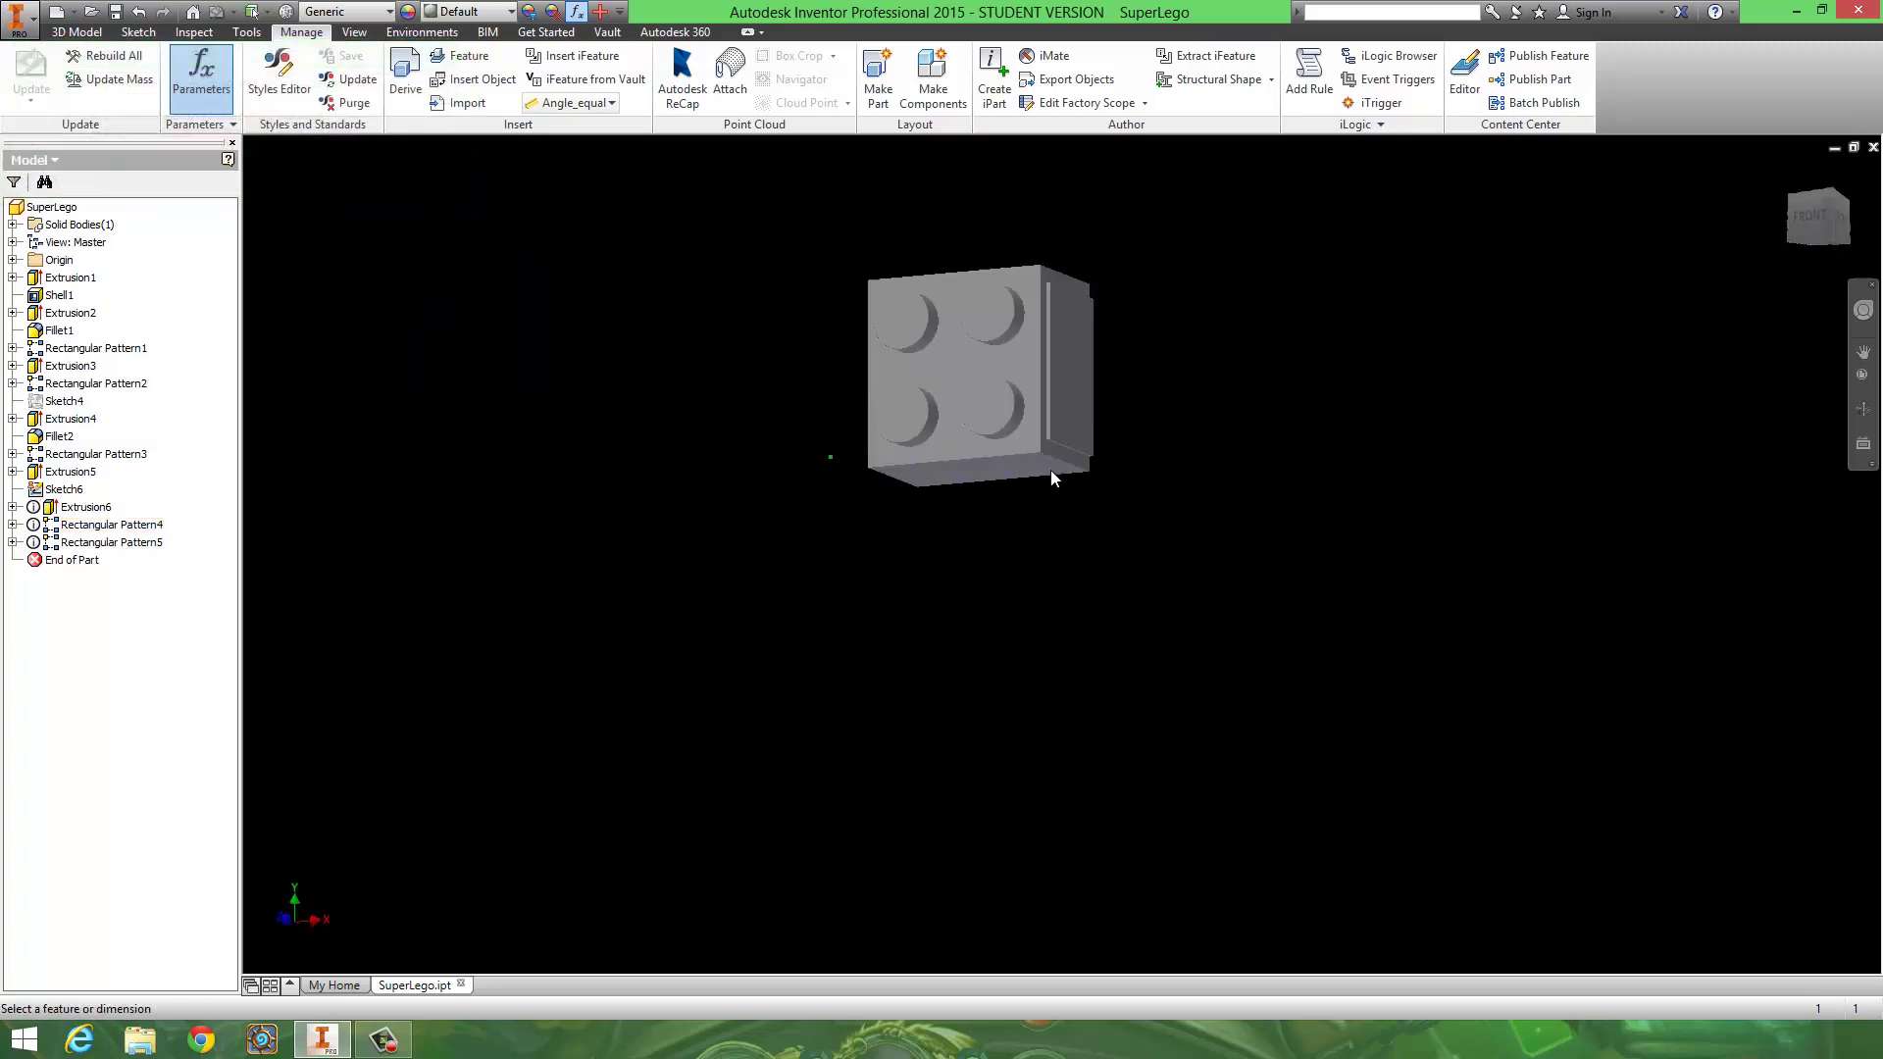
middle_click_drag(1020, 448, 1020, 604)
scroll(1020, 608, "down", 2)
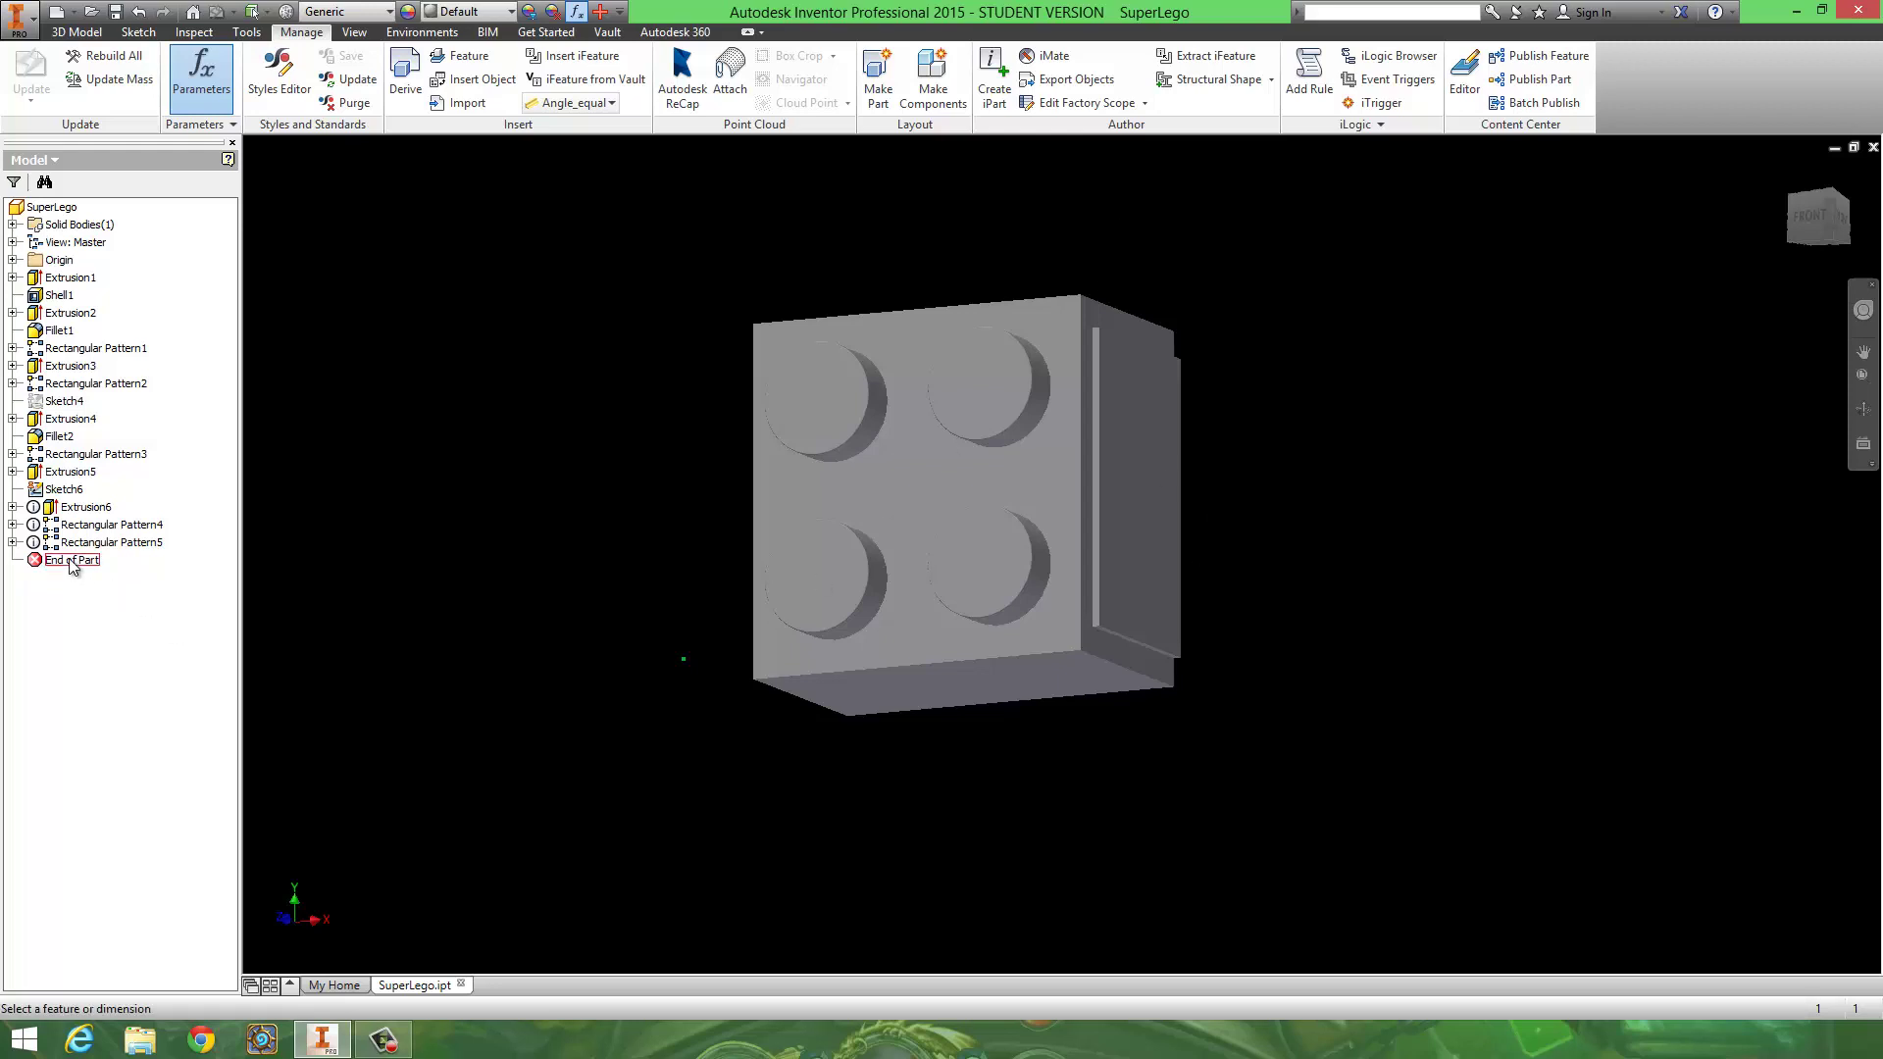
Suppress Extrusion5, accepting the problems reported for its dependent features, and inspect the brick from several sides
right_click(69, 469)
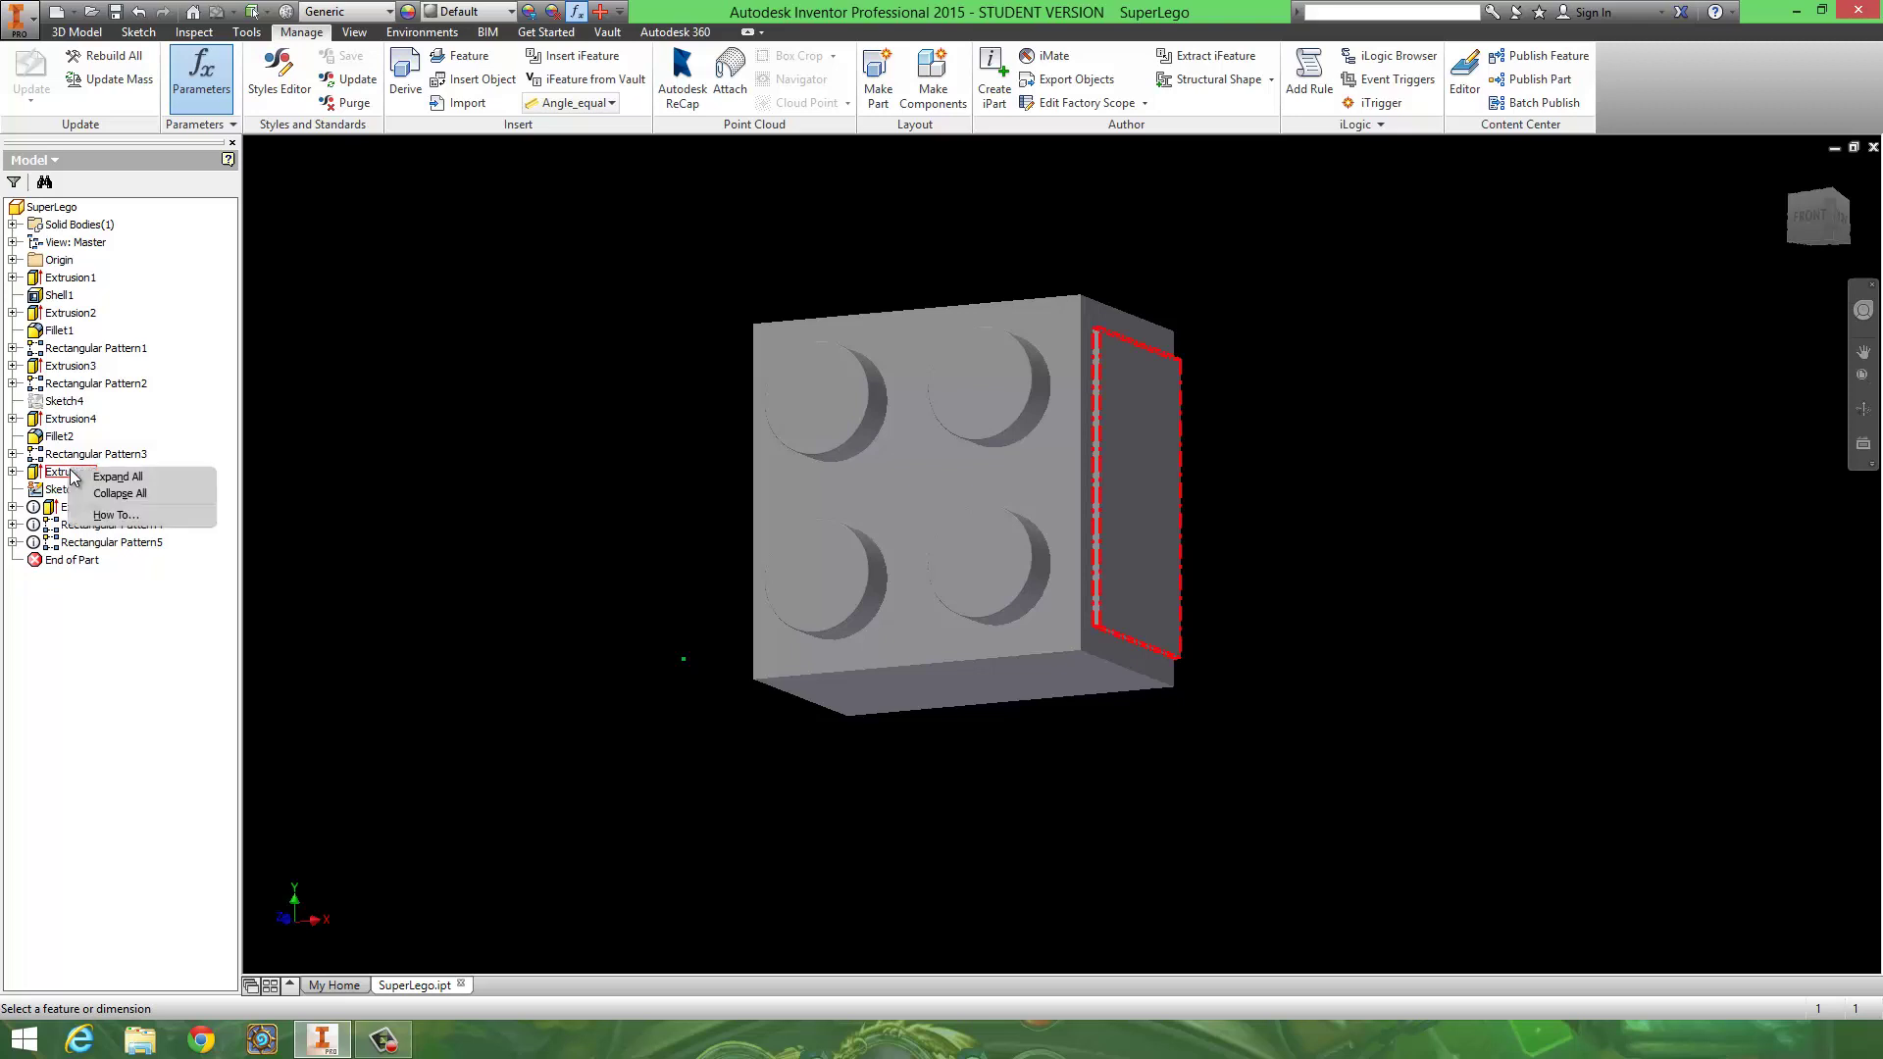
left_click(28, 473)
right_click(28, 472)
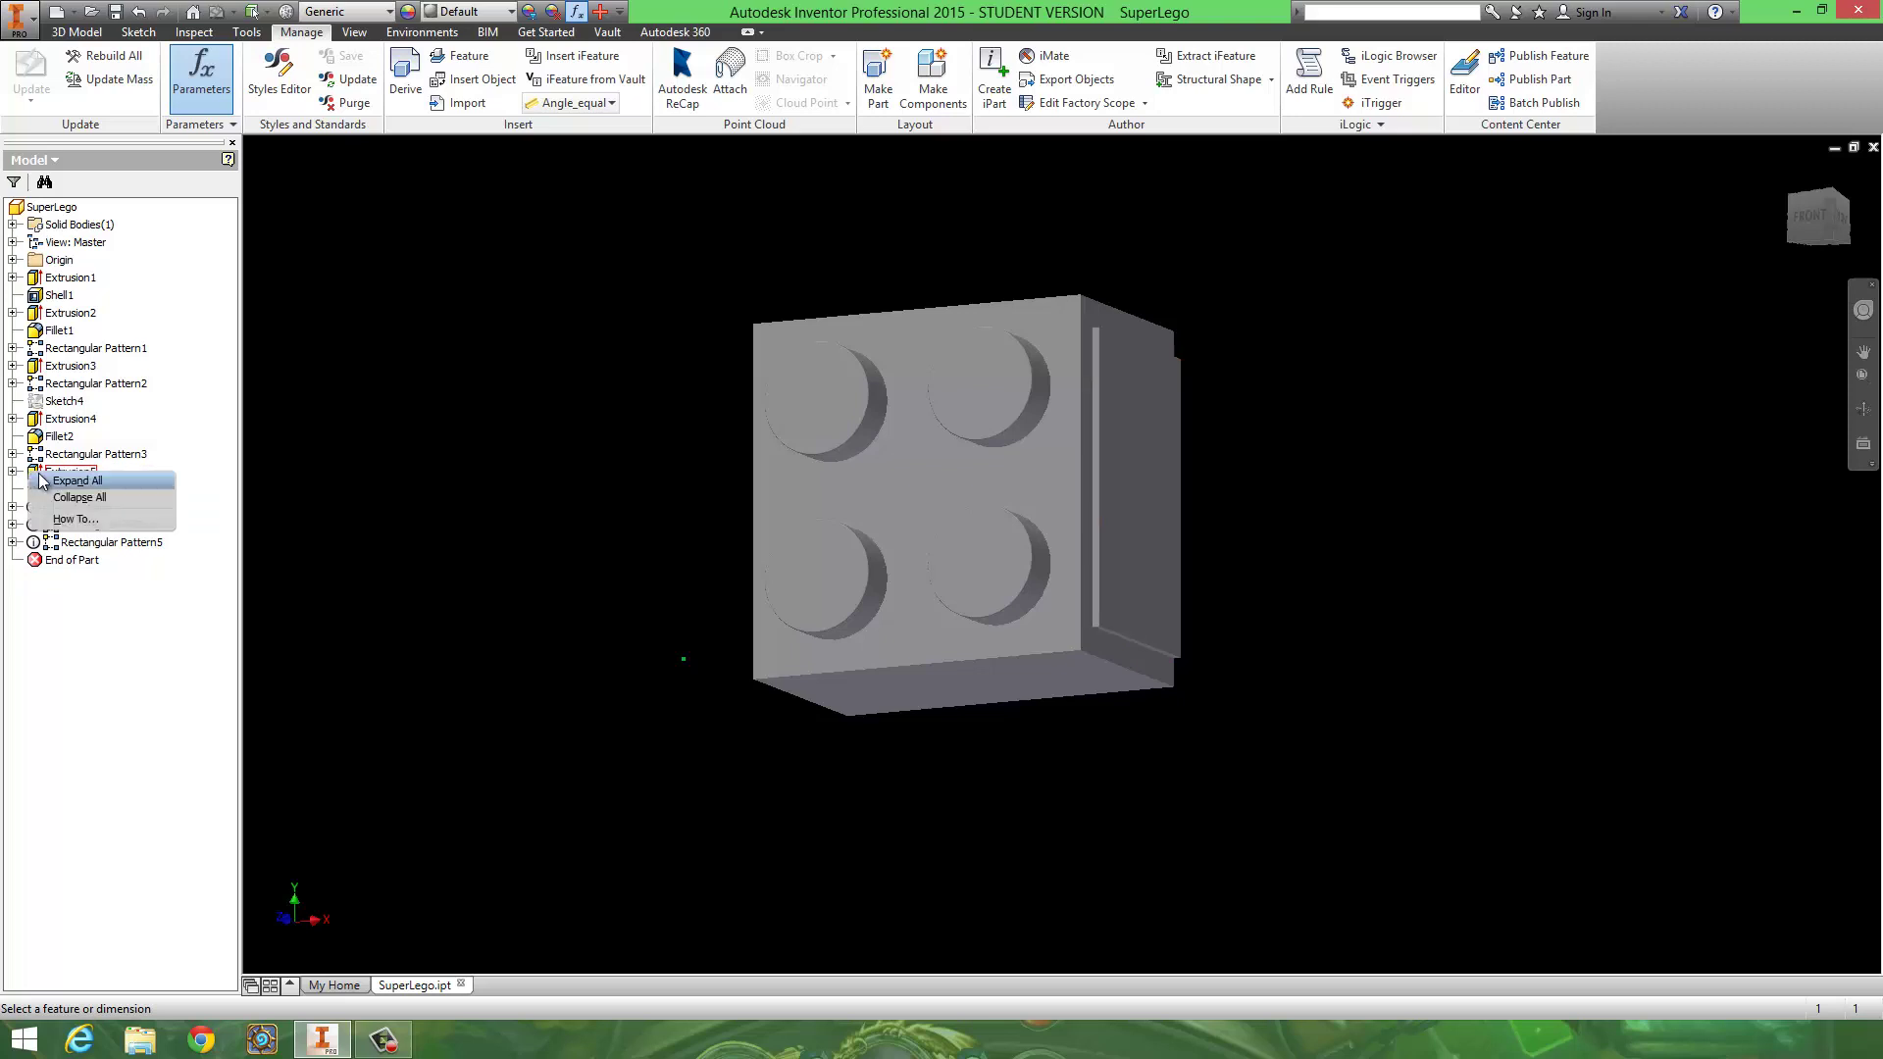
left_click(108, 446)
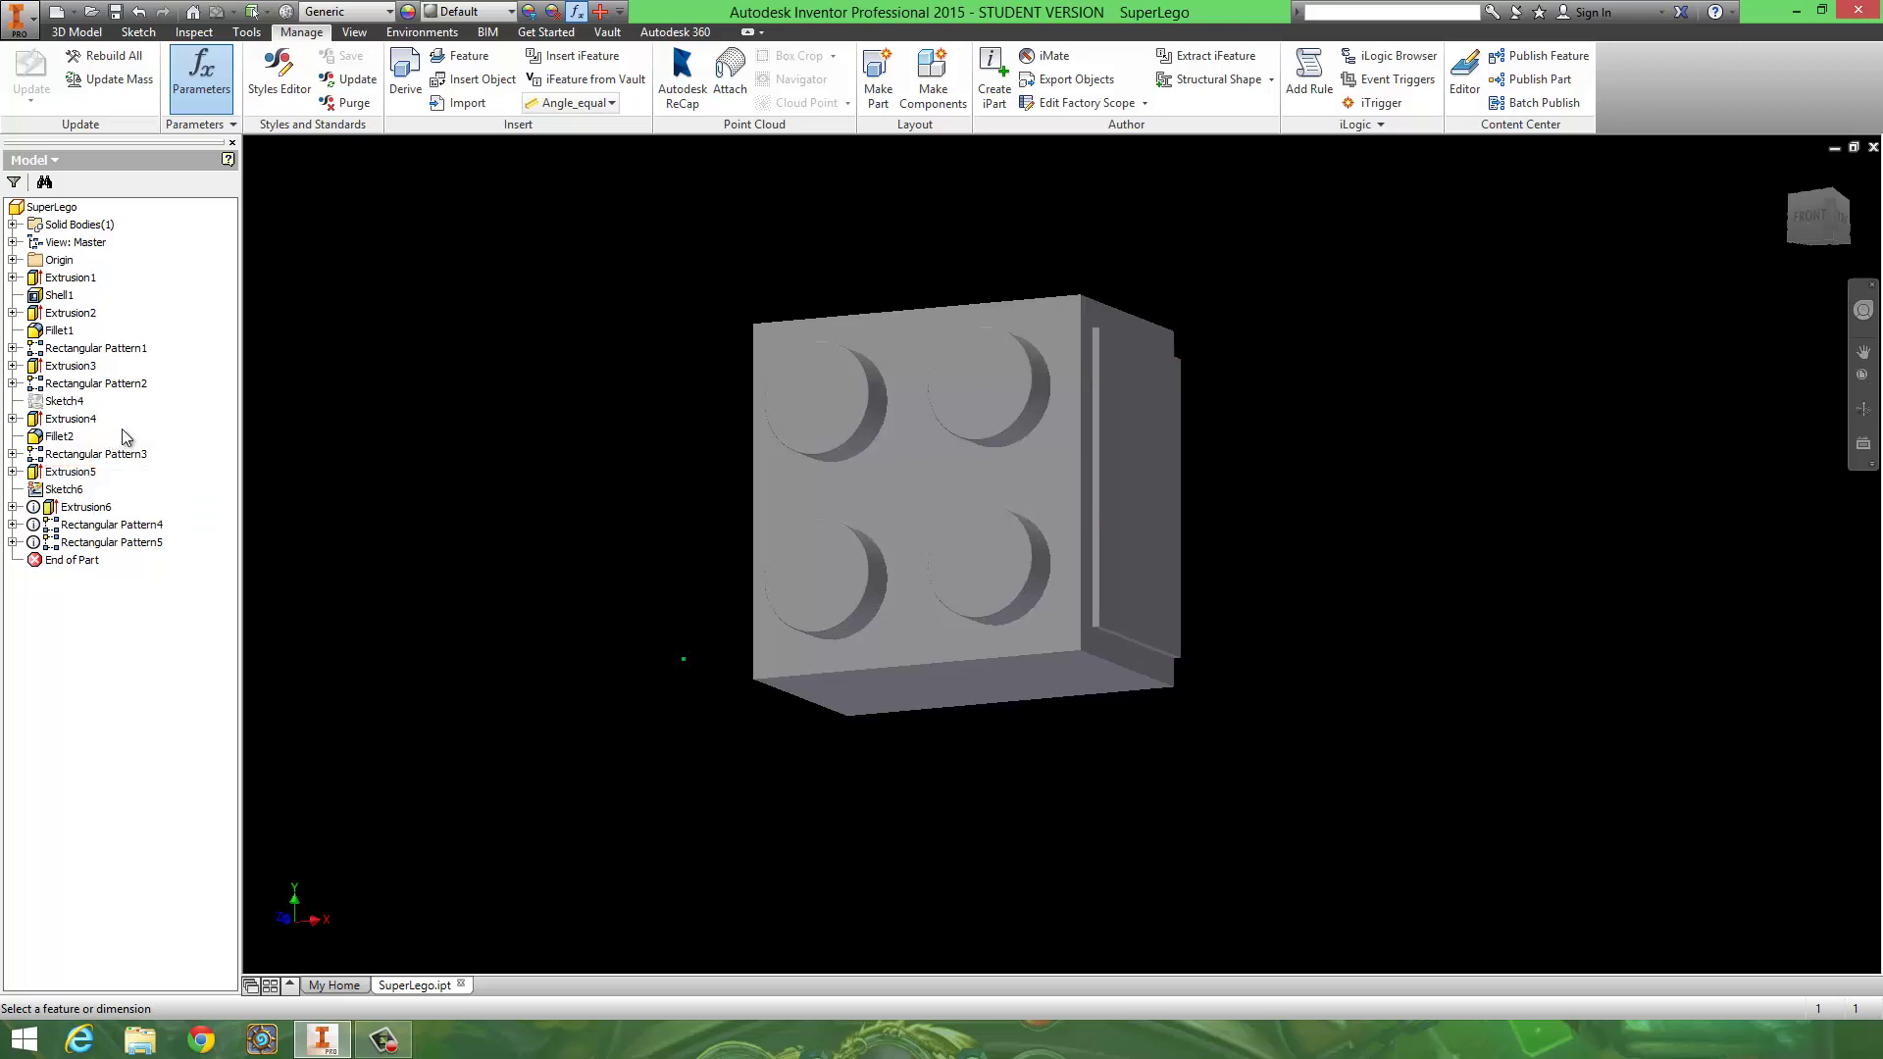
left_click(59, 474)
right_click(54, 477)
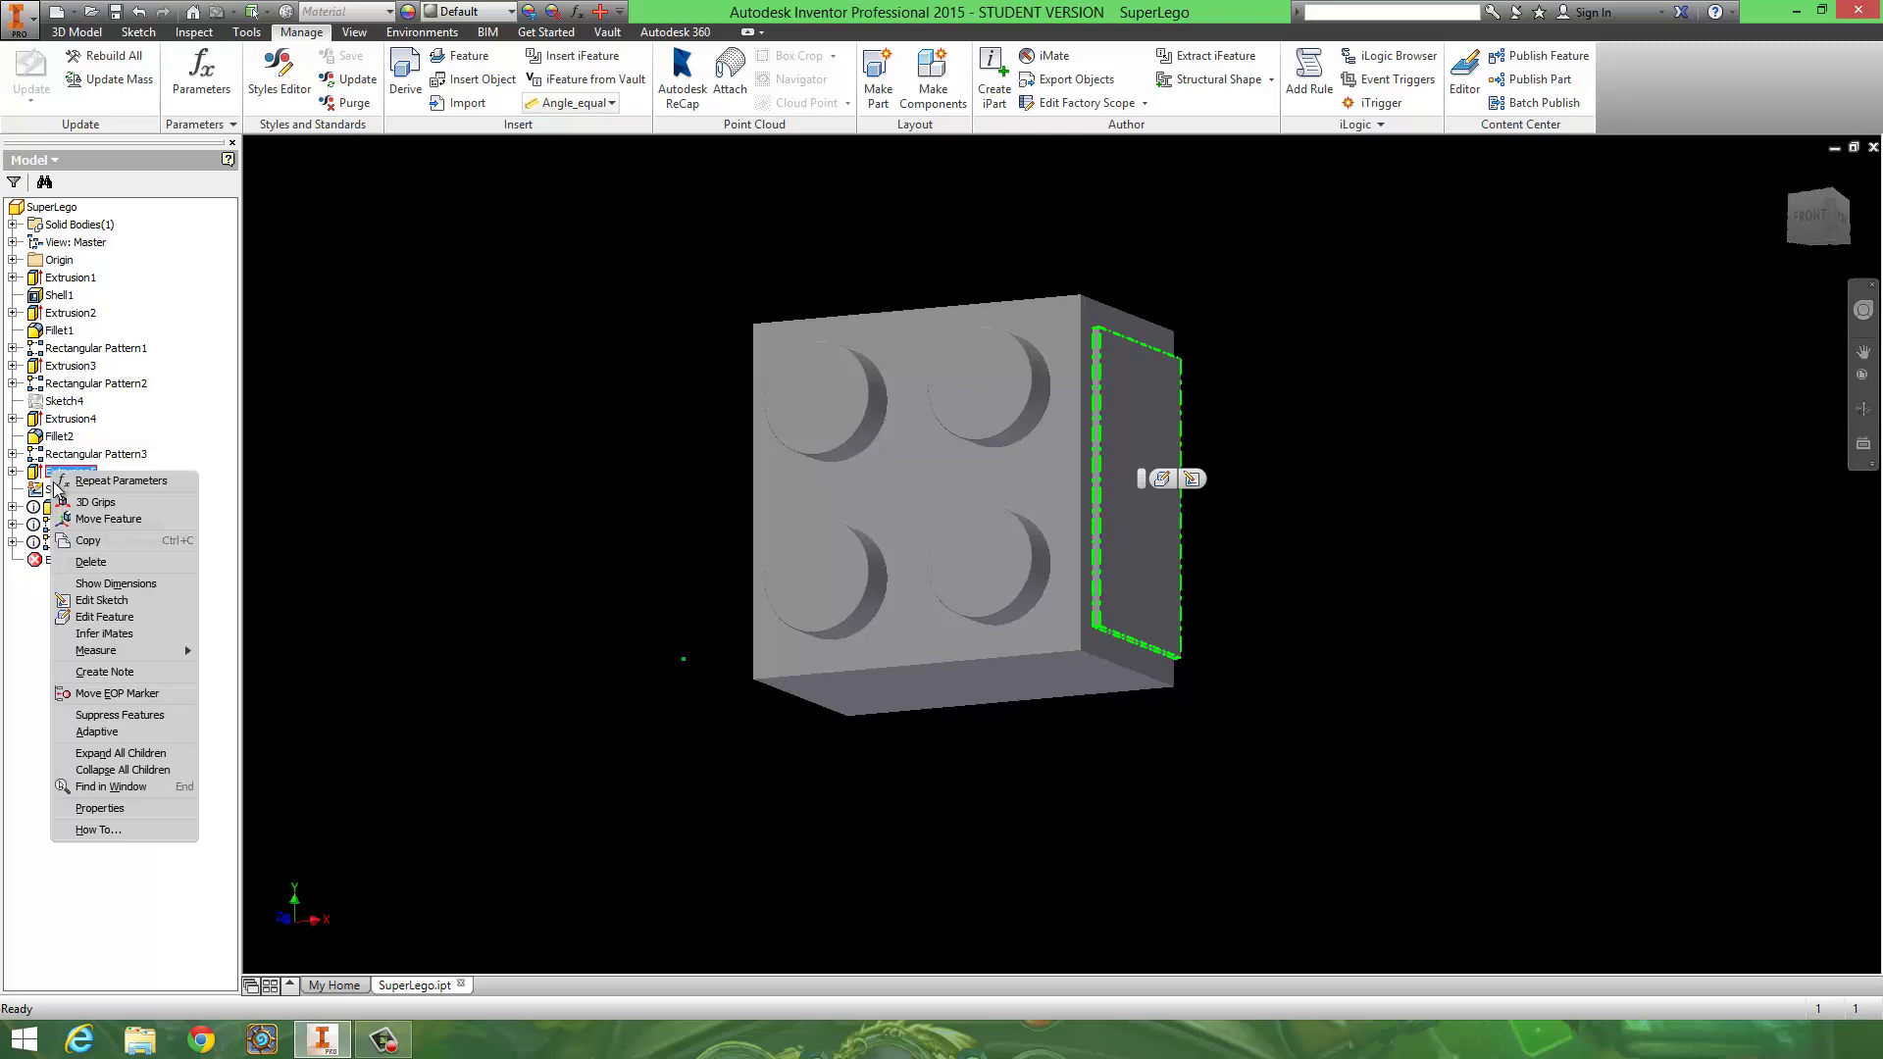
left_click(148, 717)
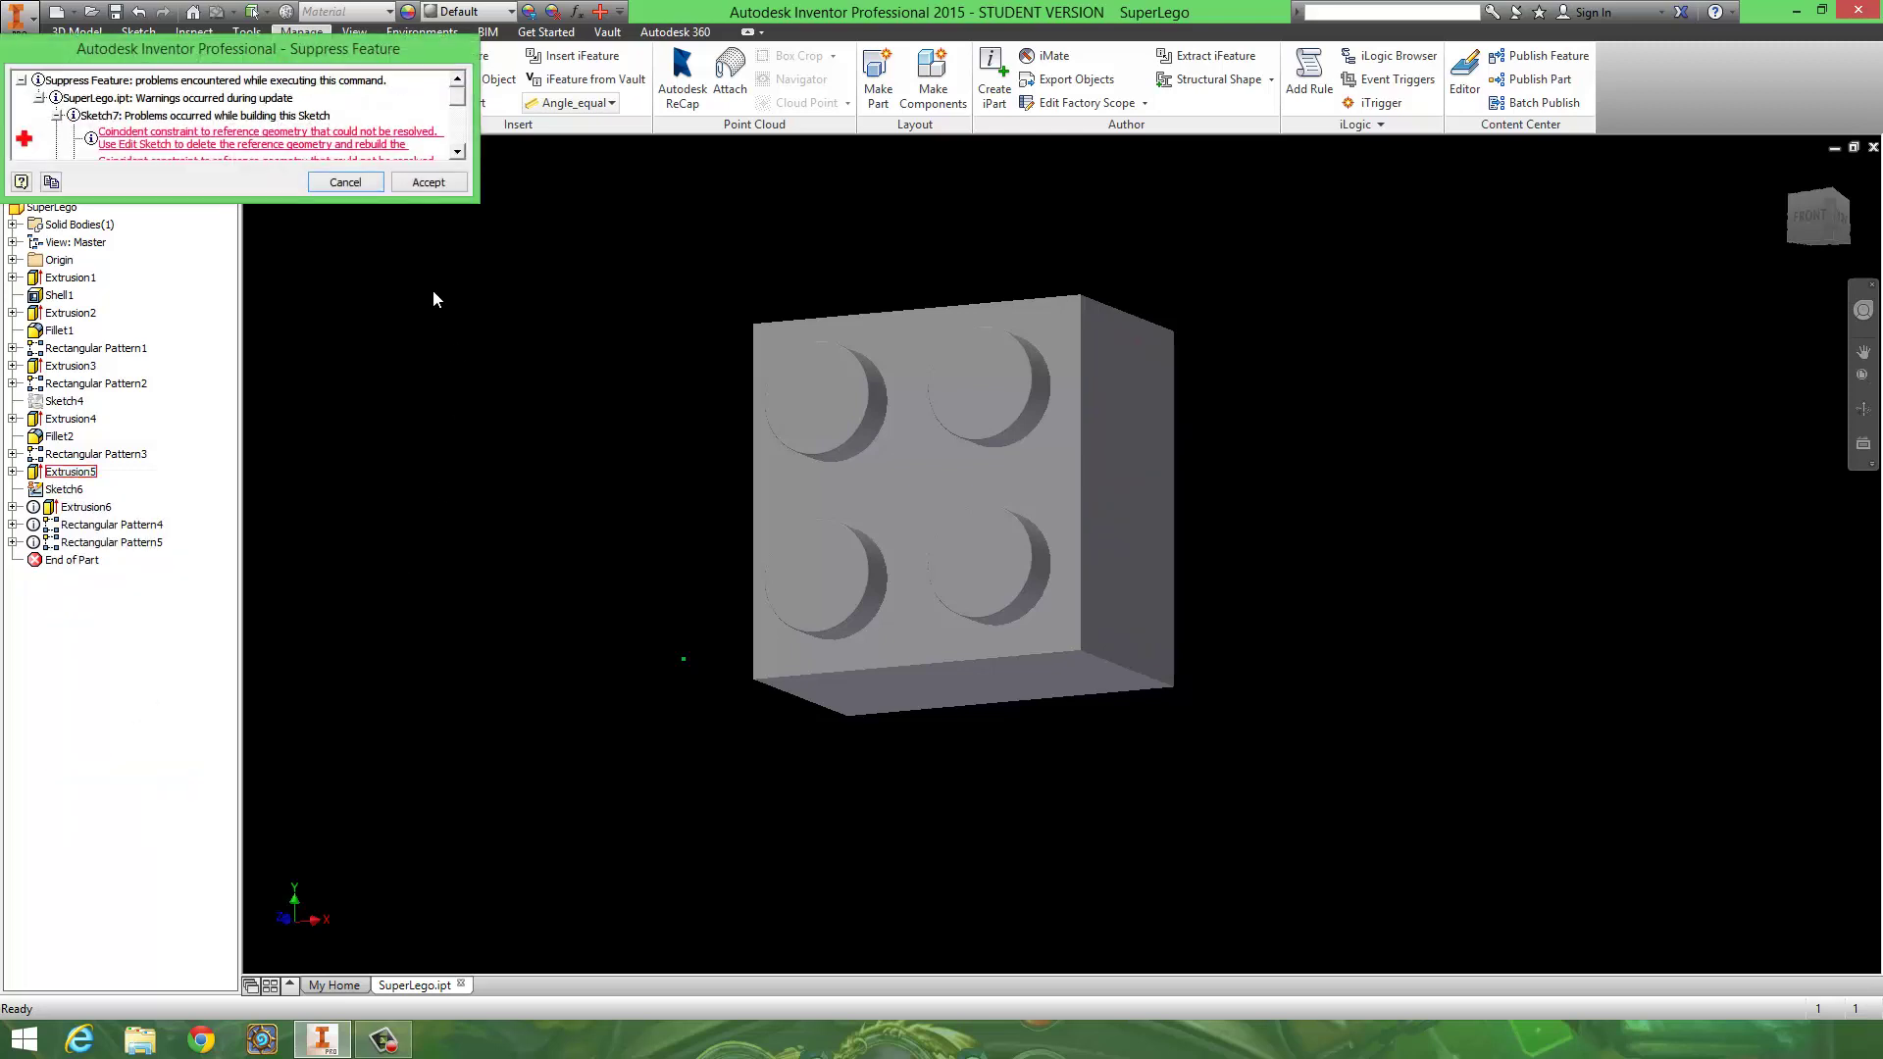
left_click(429, 182)
middle_click_drag(656, 526, 1422, 613, "shift")
middle_click_drag(1192, 589, 693, 448)
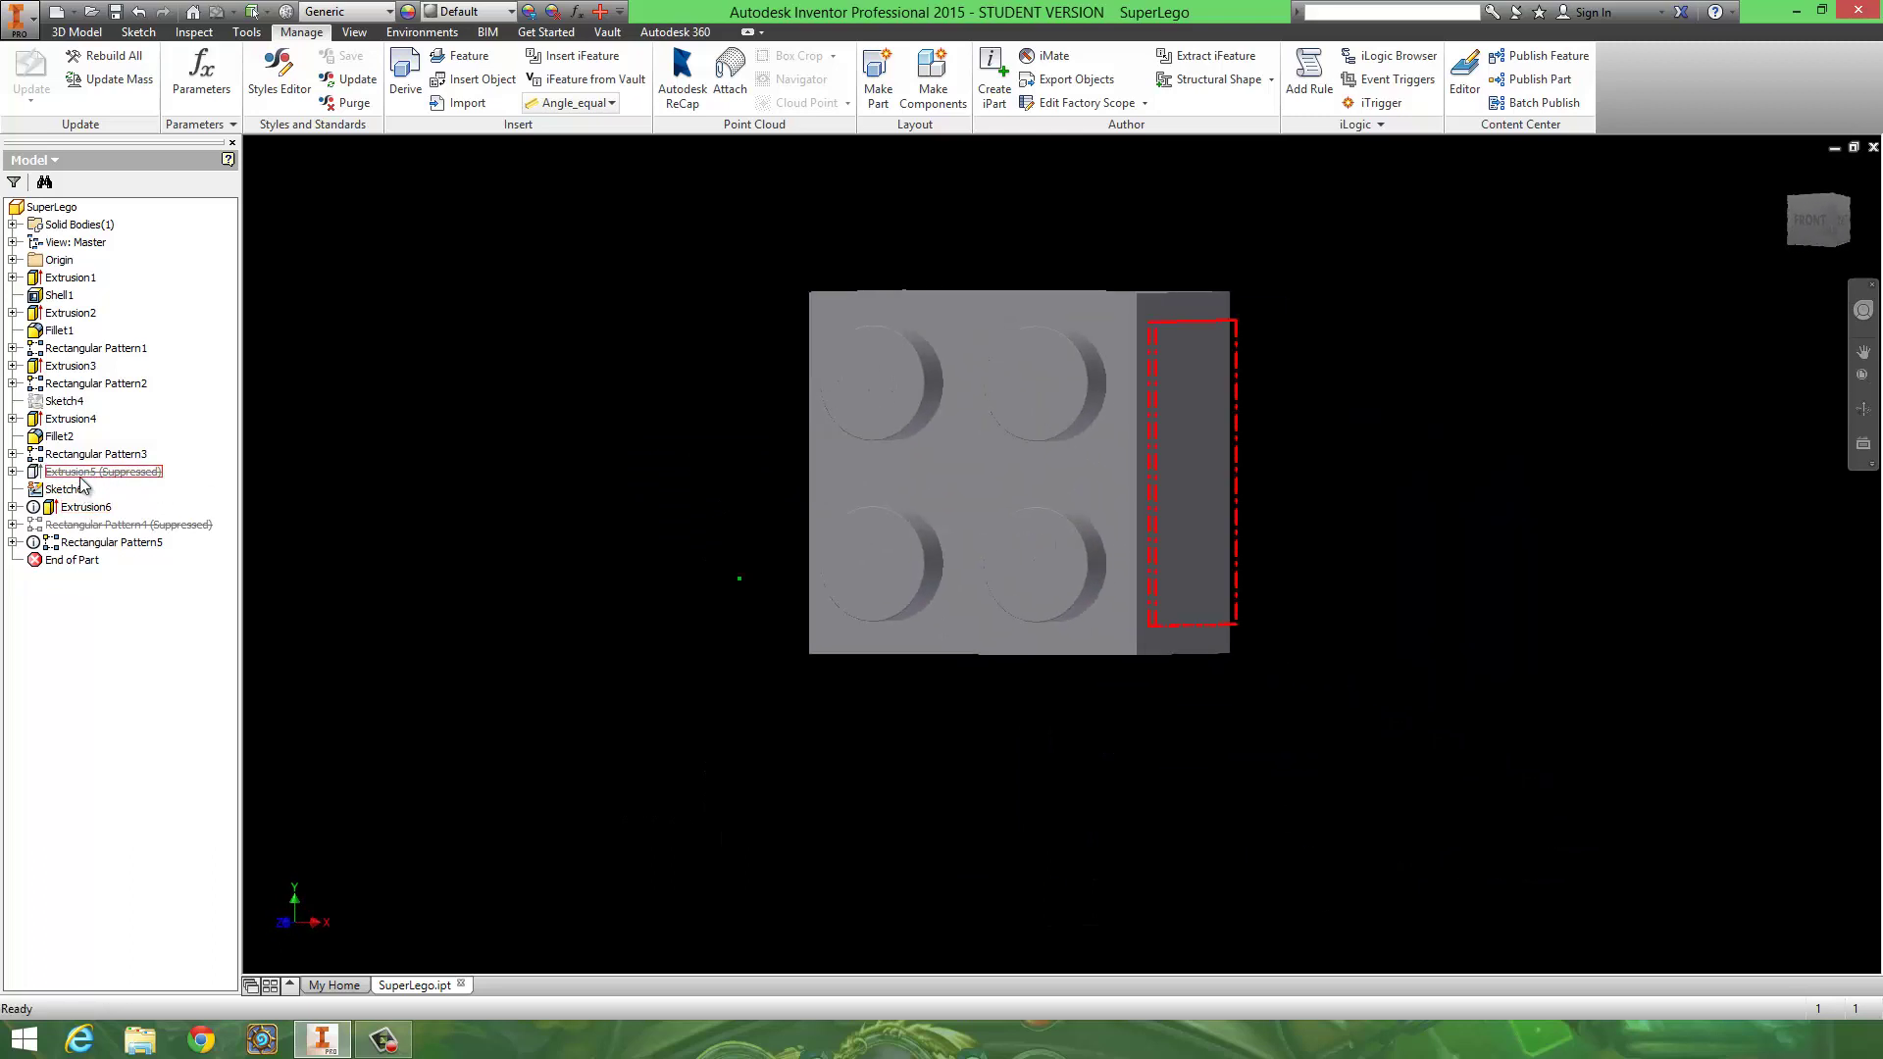
right_click(80, 473)
left_click(155, 641)
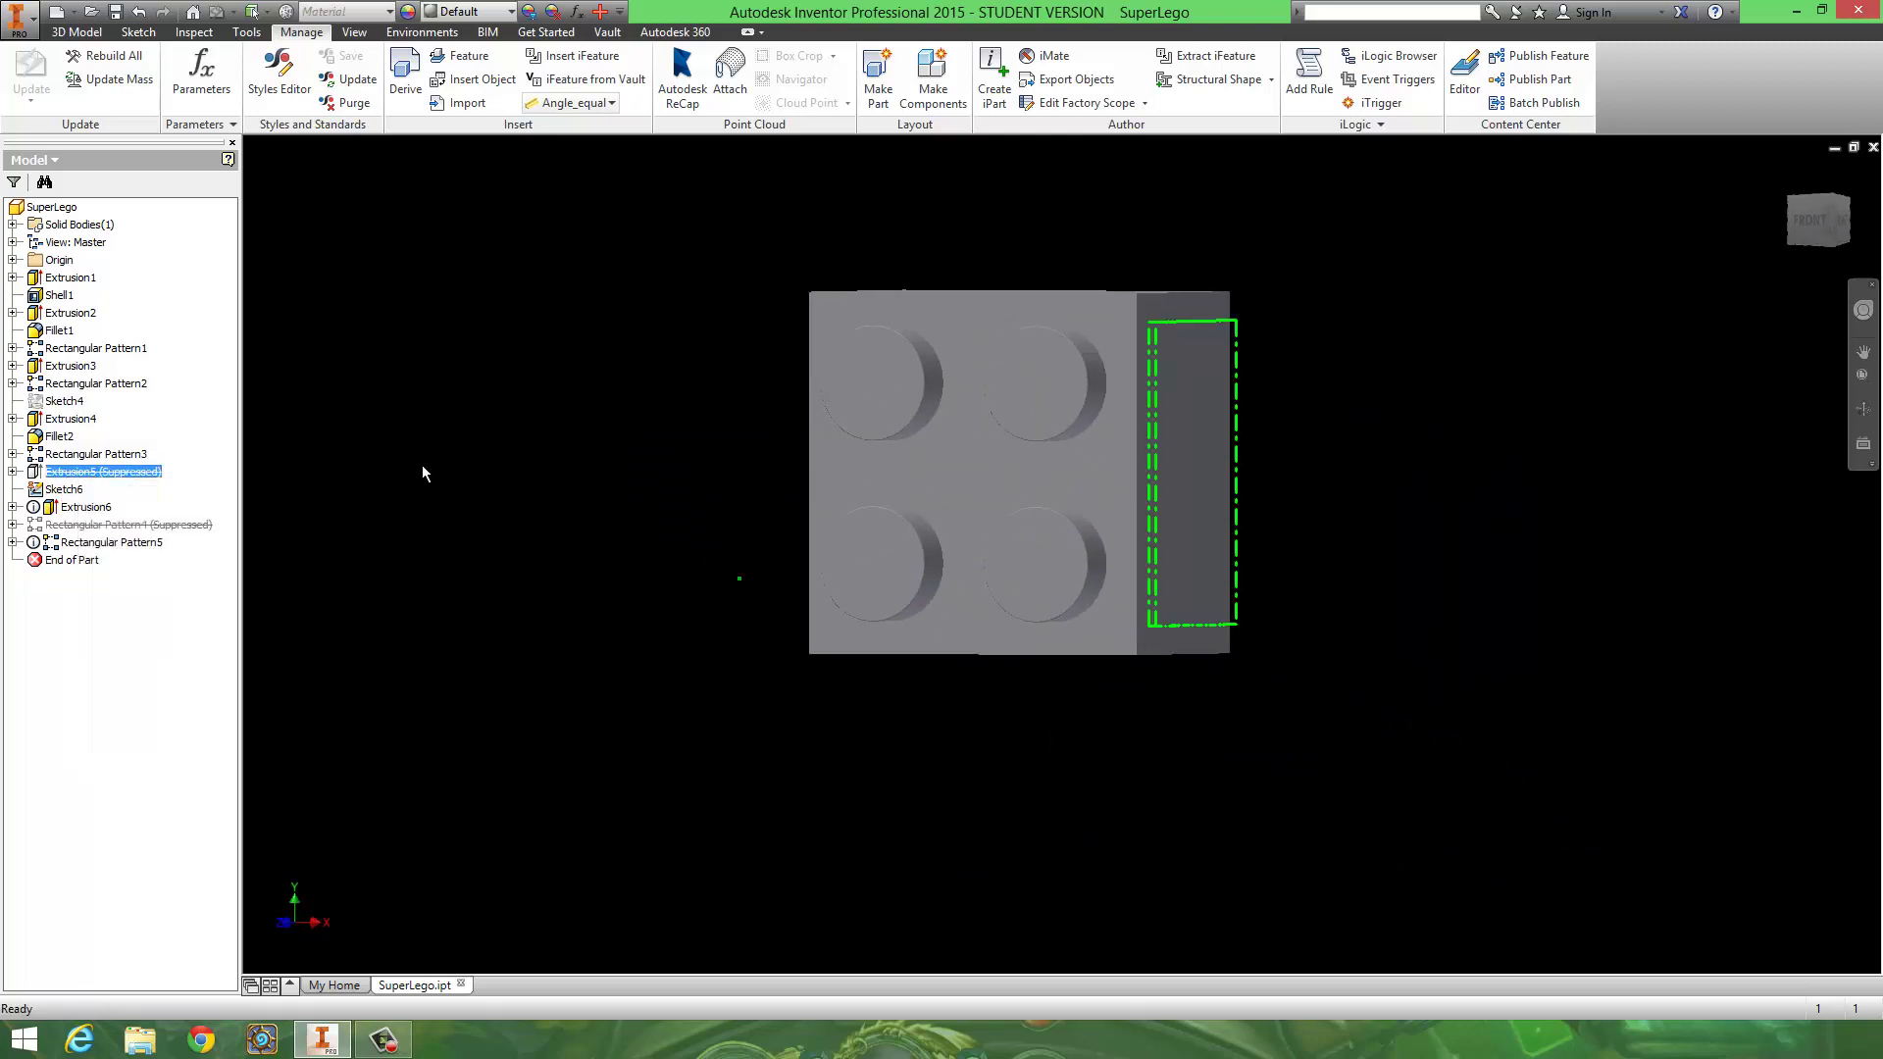
Set the brick's length parameter to 1 peg, keeping it two pegs wide
left_click(586, 399)
middle_click_drag(586, 399, 513, 365)
left_click(206, 82)
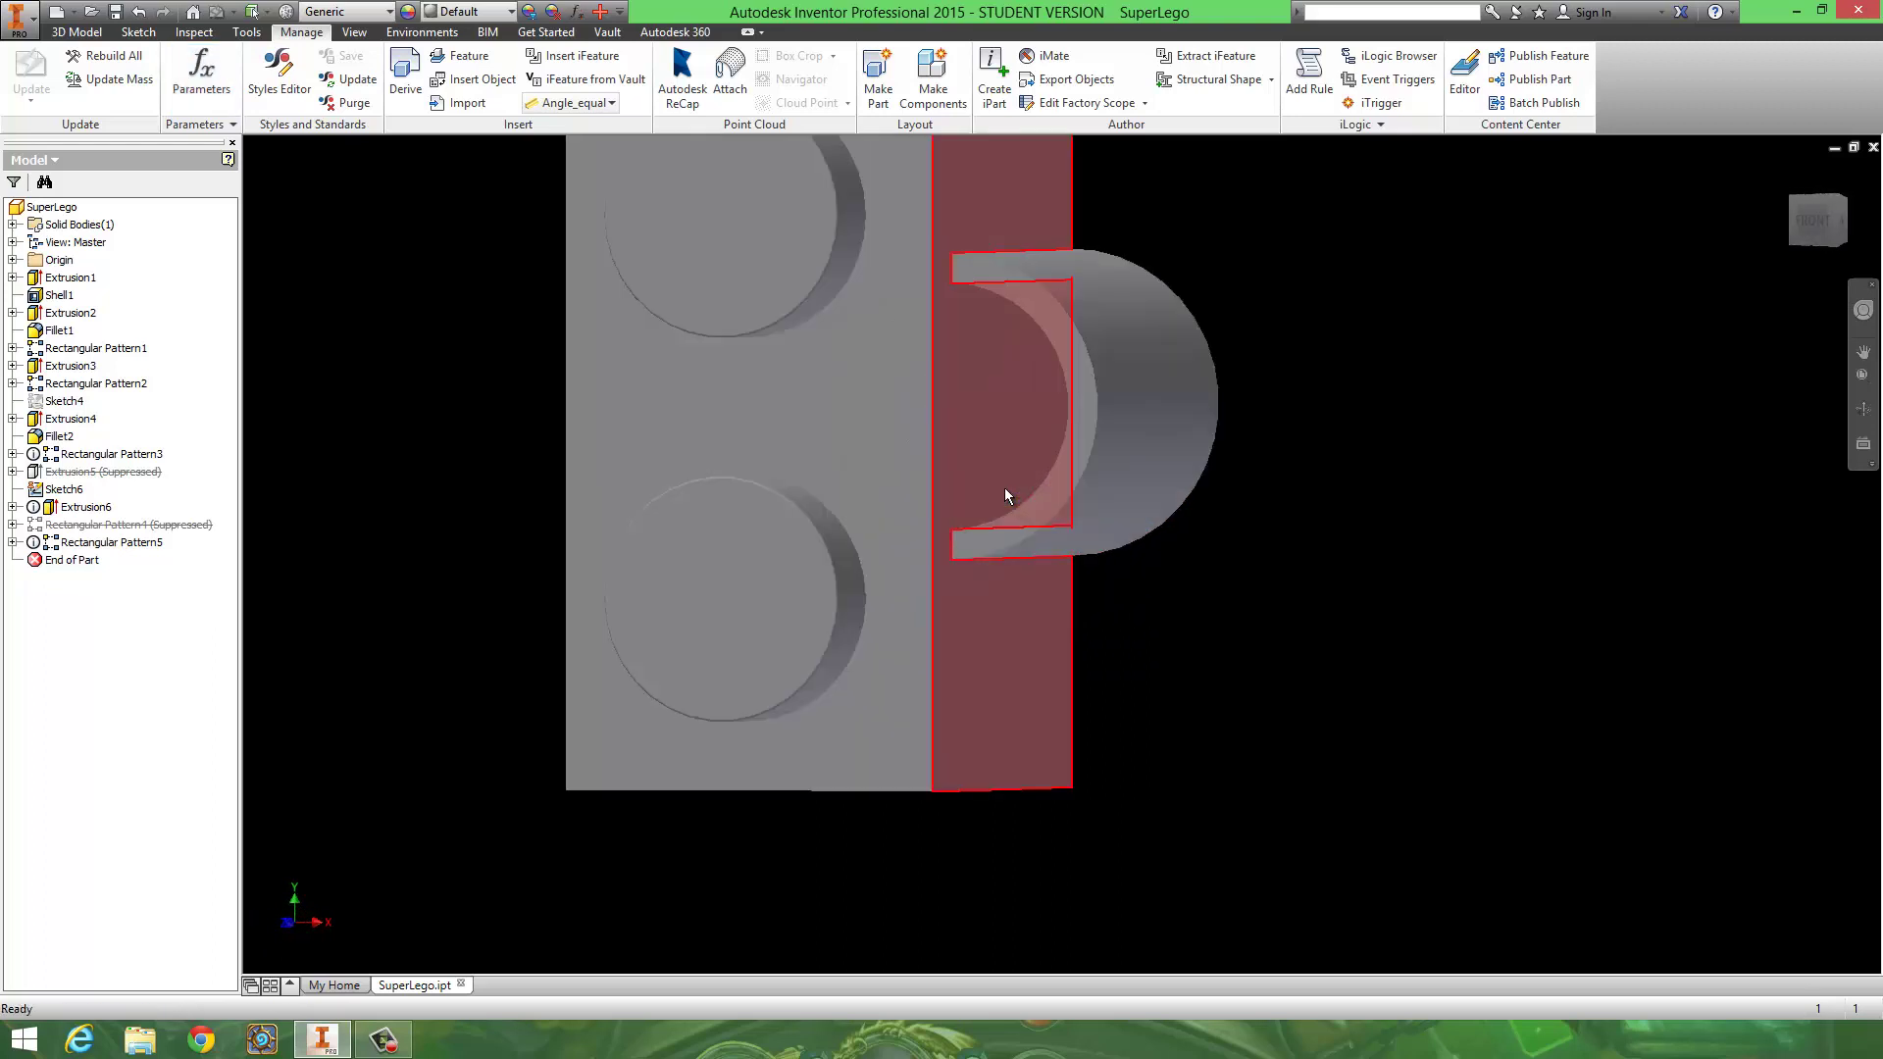
scroll(1020, 489, "up", 1)
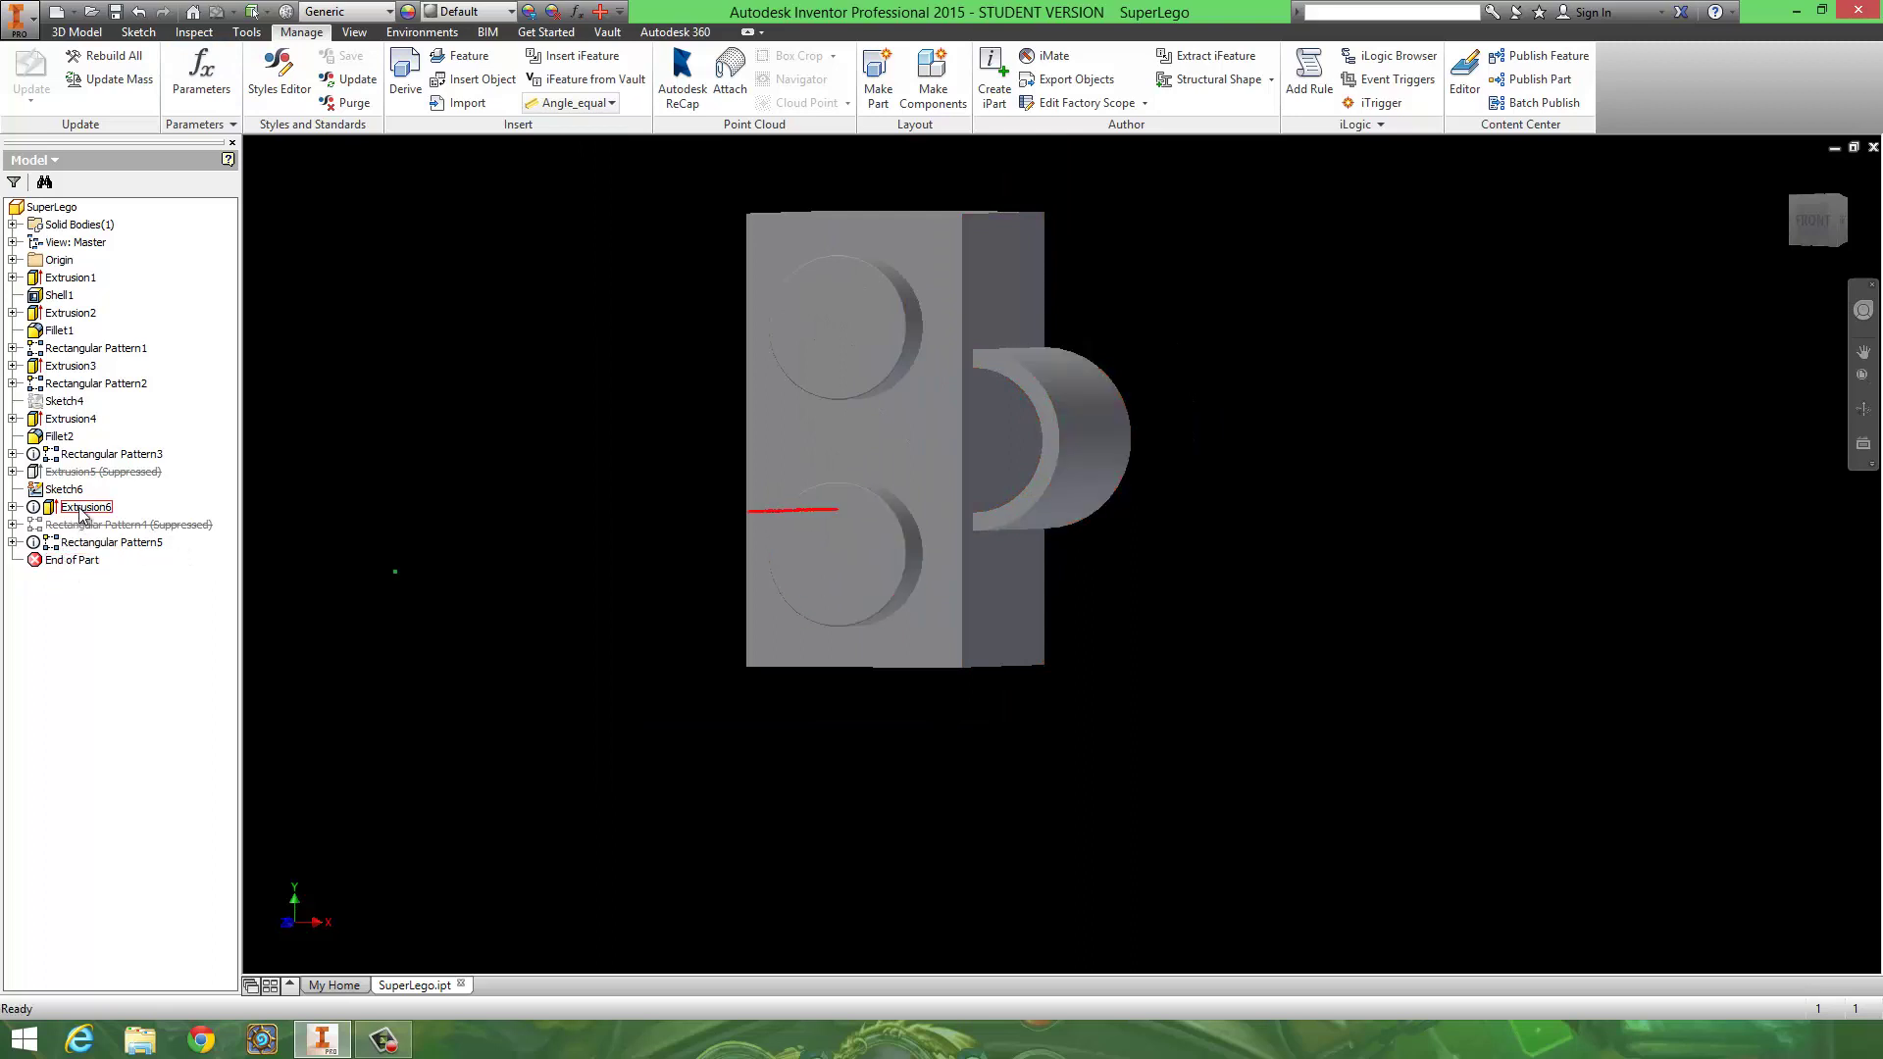
Suppress Extrusion4, the half-round tube sticking out of the brick, together with its dependent features
left_click(61, 419)
right_click(61, 419)
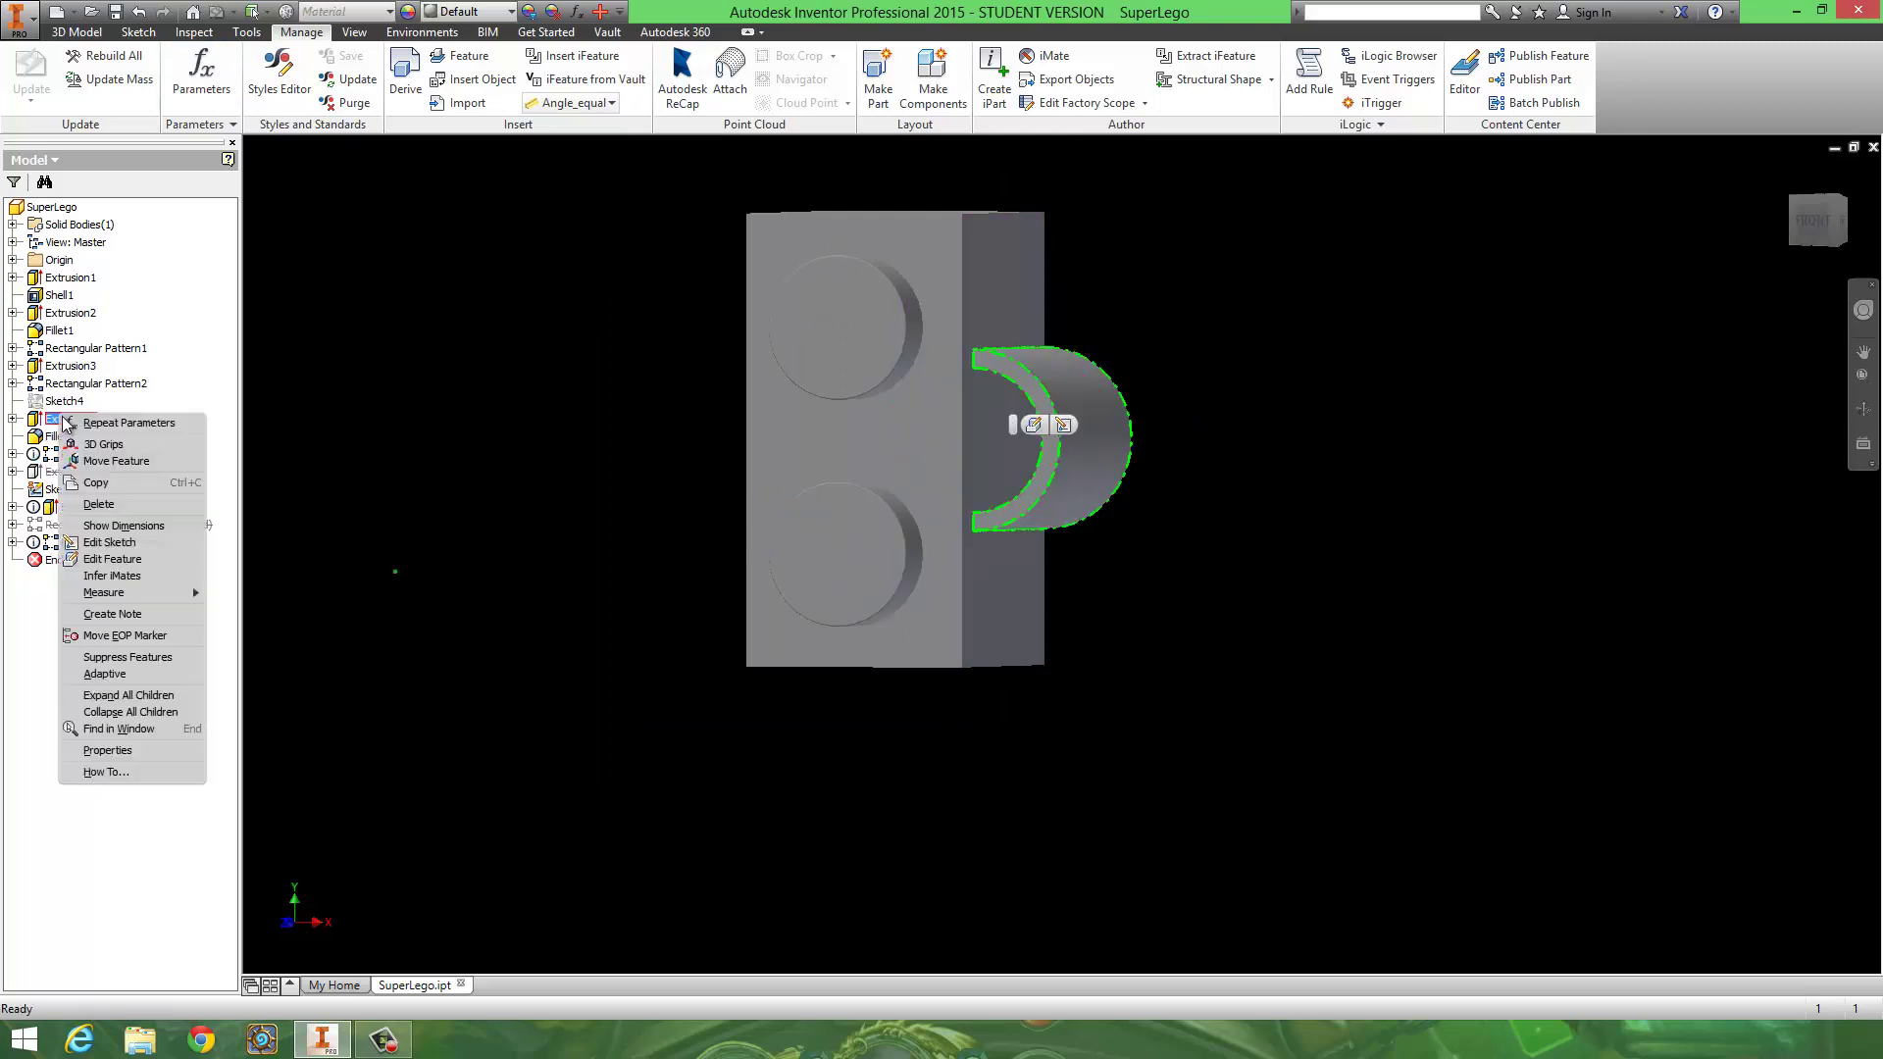
left_click(128, 658)
left_click(430, 188)
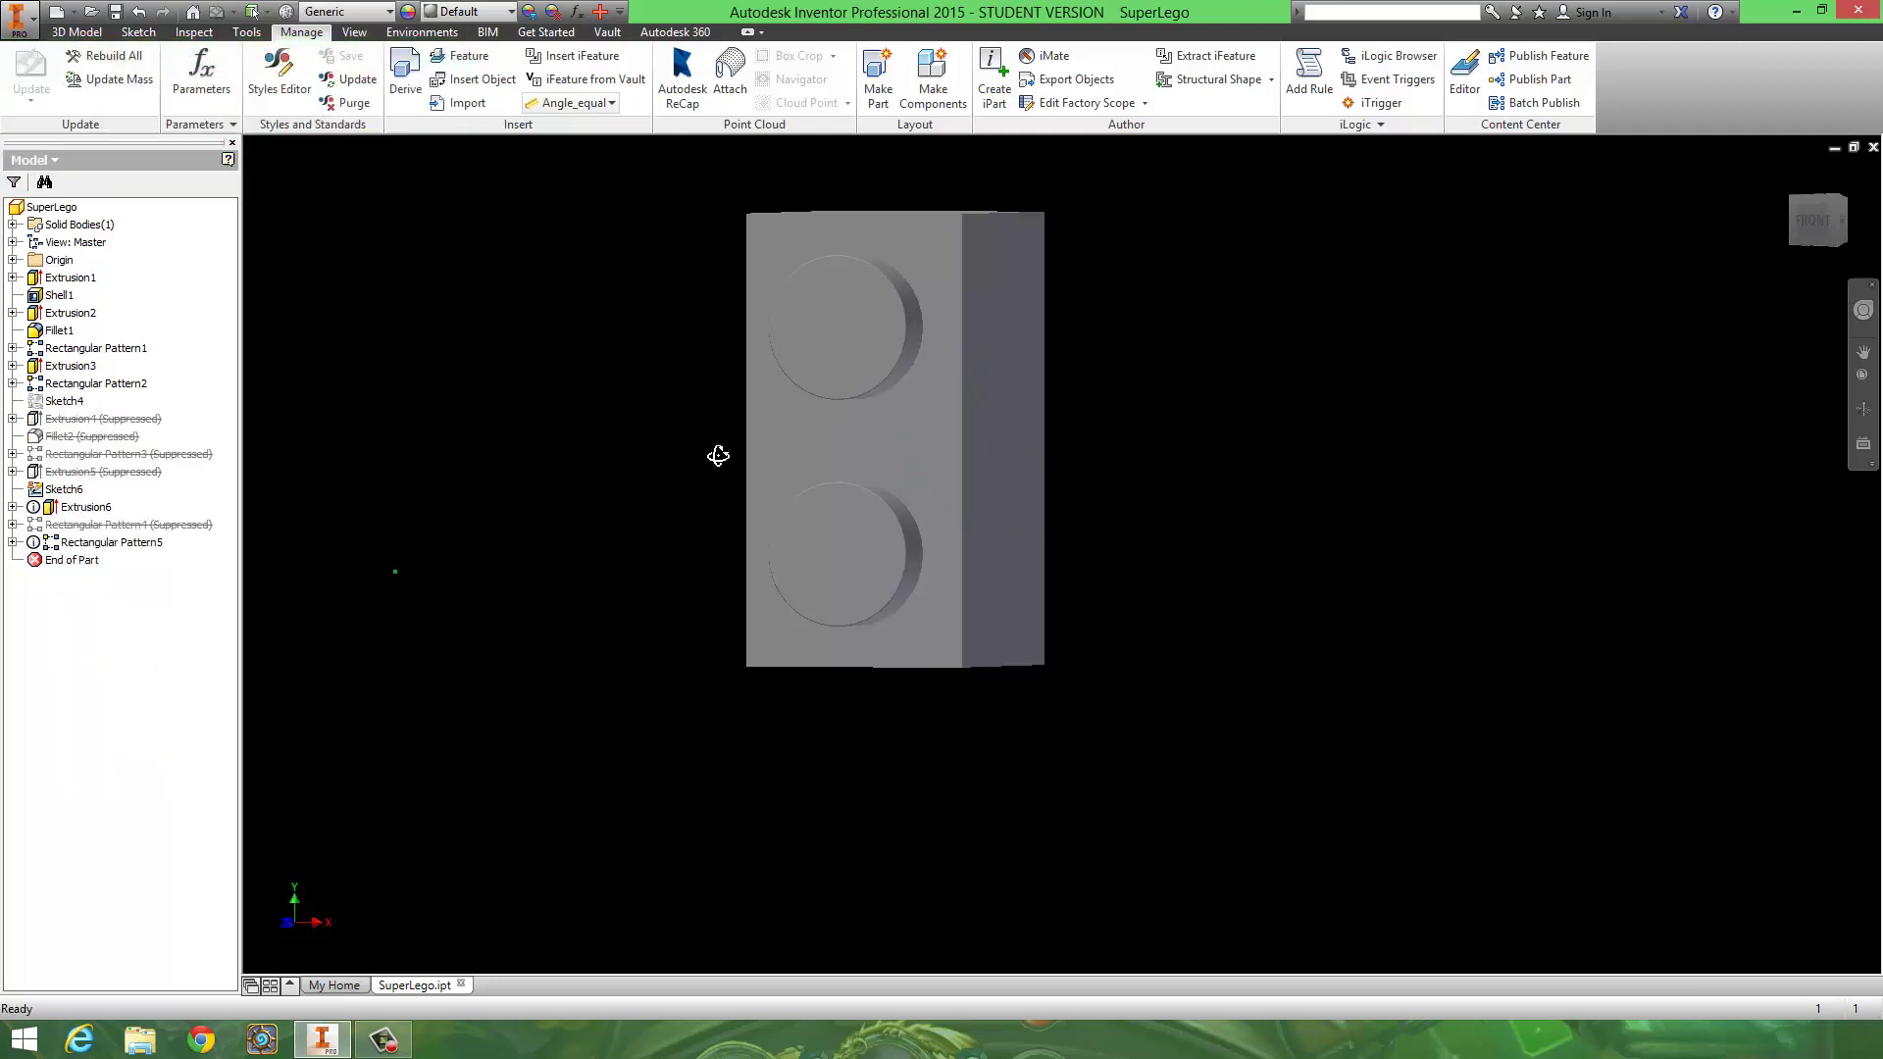
mouse_move(719, 455)
middle_mouse_down("shift")
mouse_move(780, 461)
mouse_move(719, 441)
mouse_move(686, 459)
middle_mouse_up("shift")
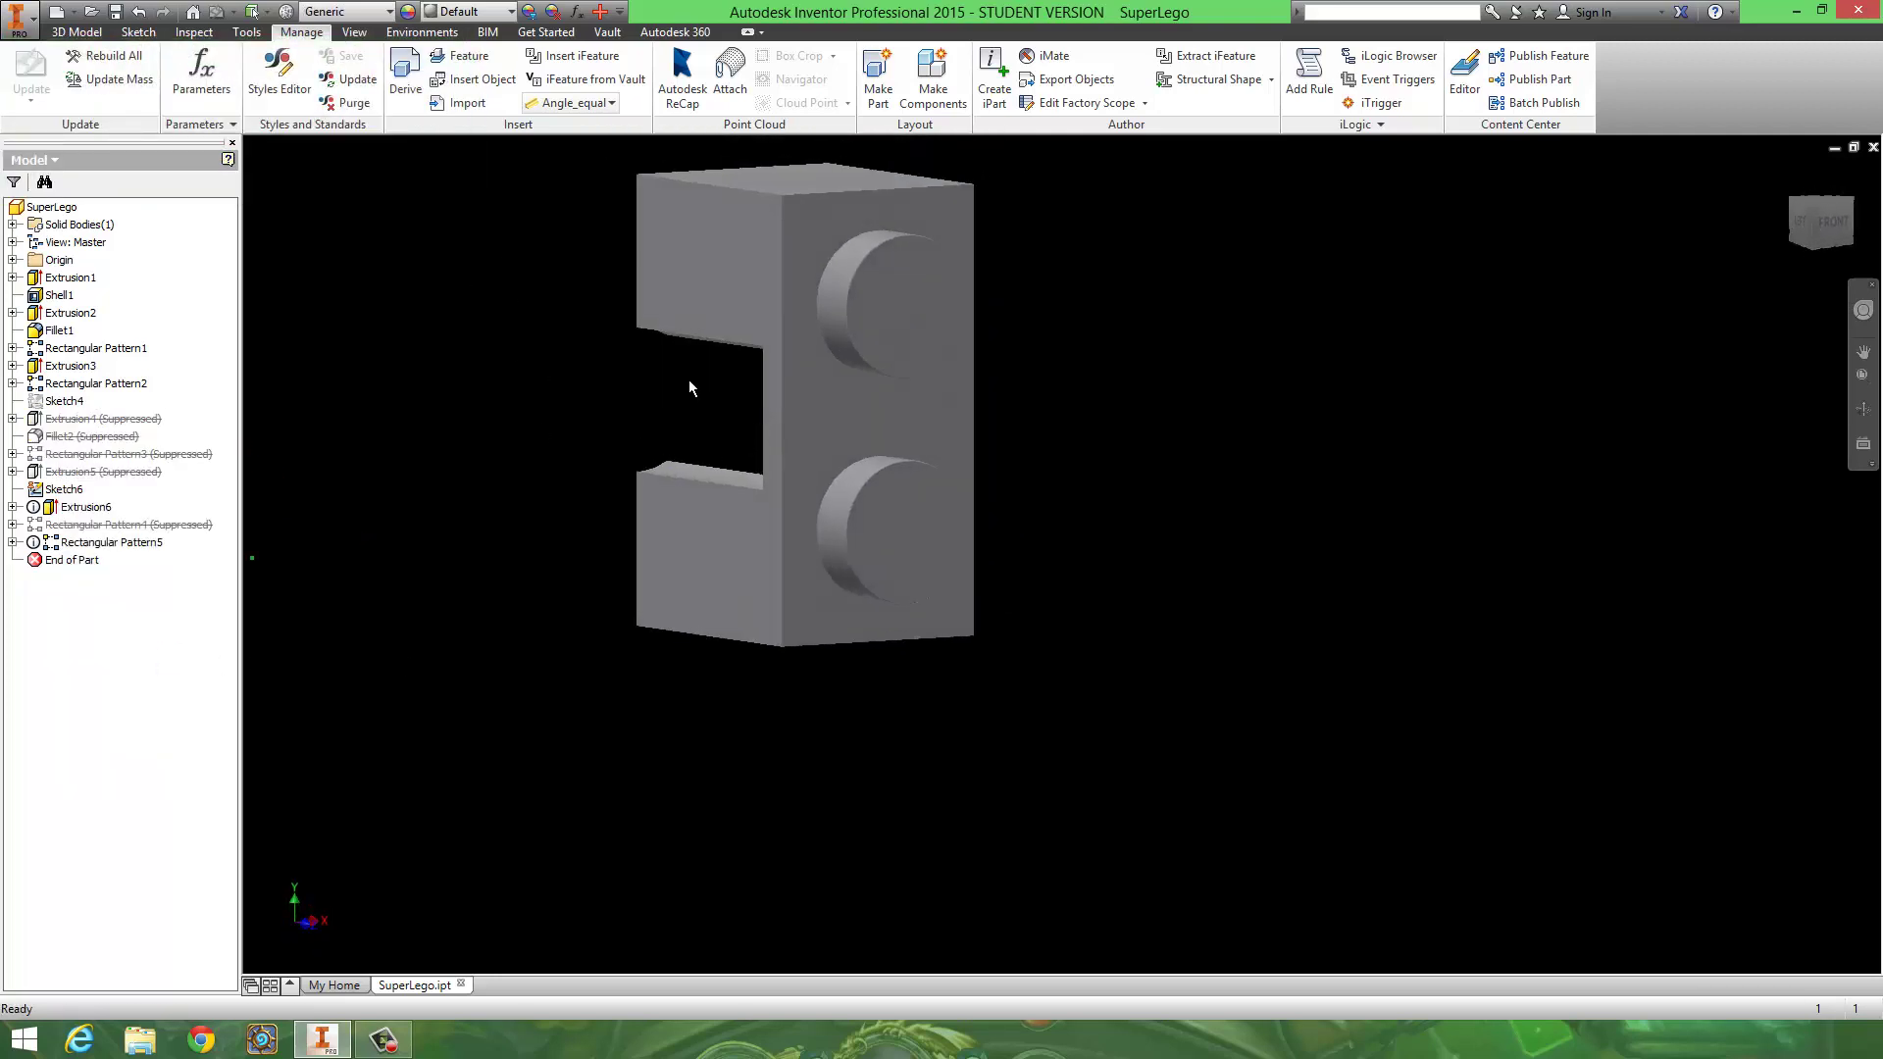
Suppress Extrusion6, which cuts the notch in the brick's side, and check the brick from the peg side
double_click(59, 513)
right_click(56, 508)
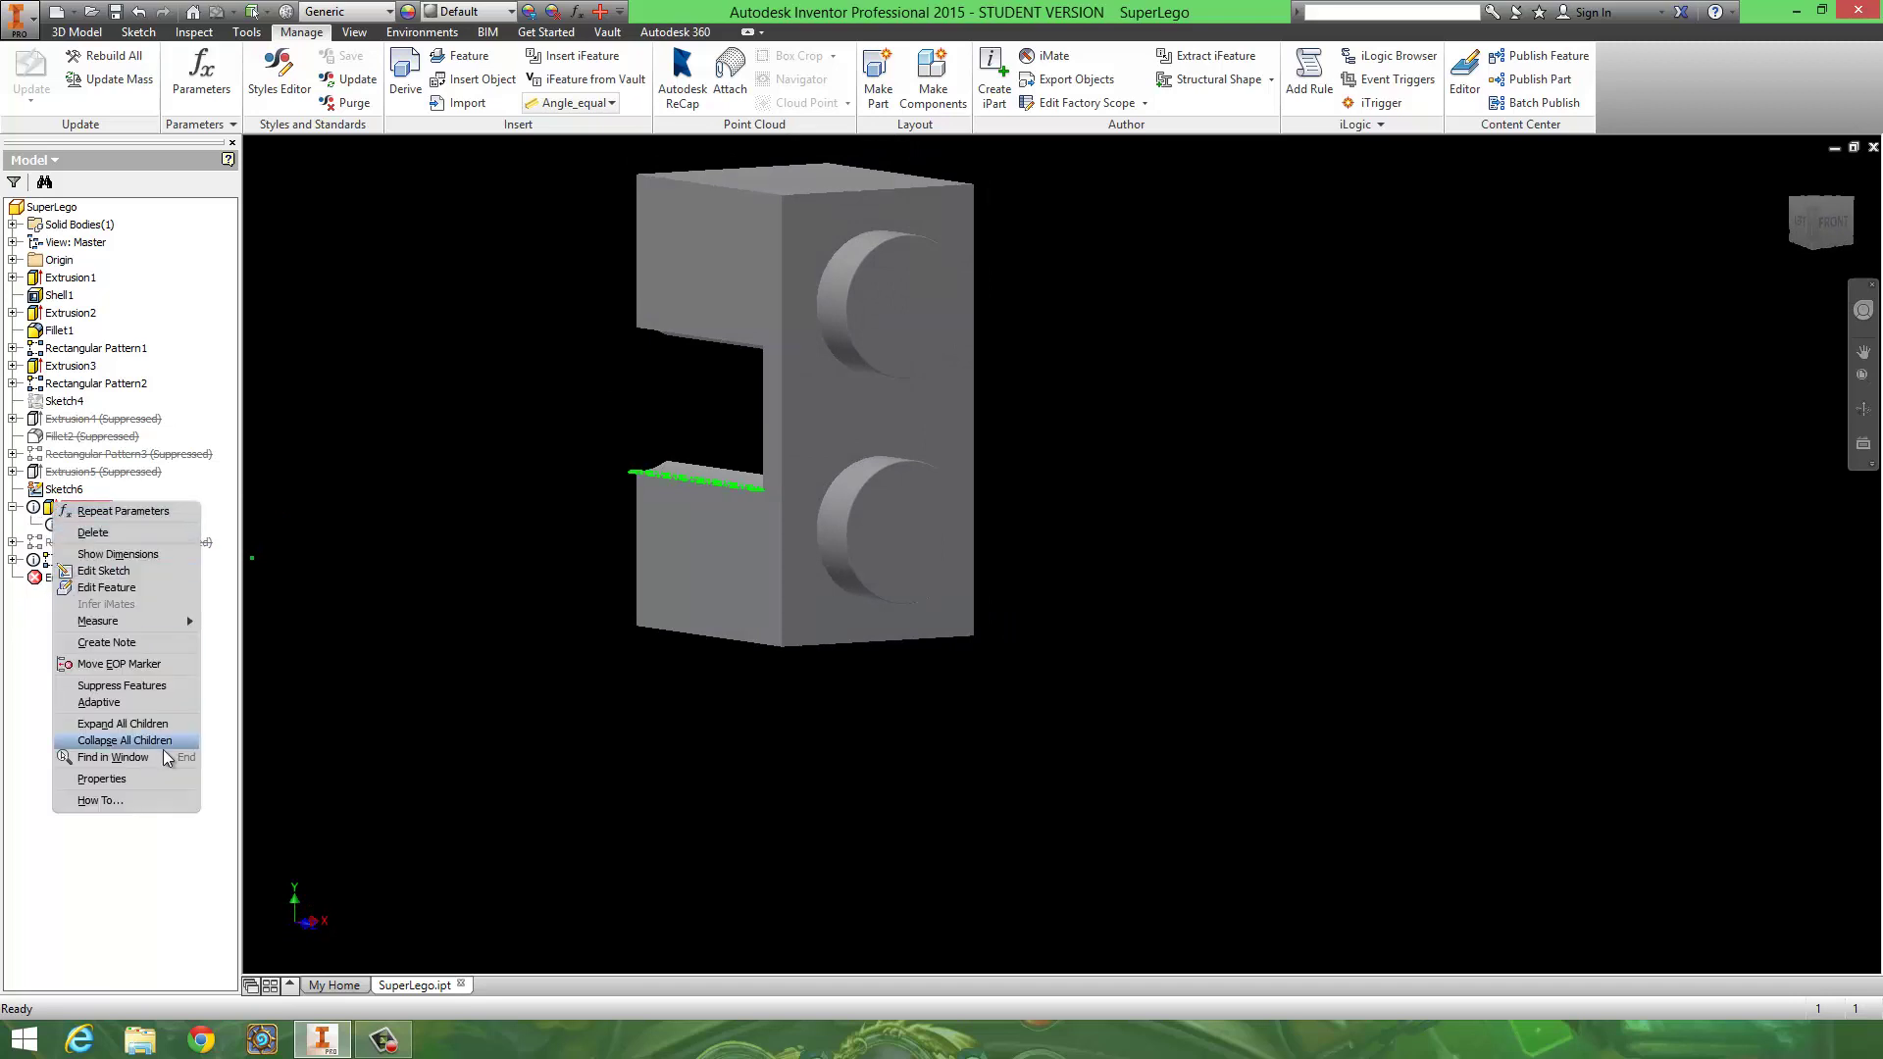
left_click(147, 684)
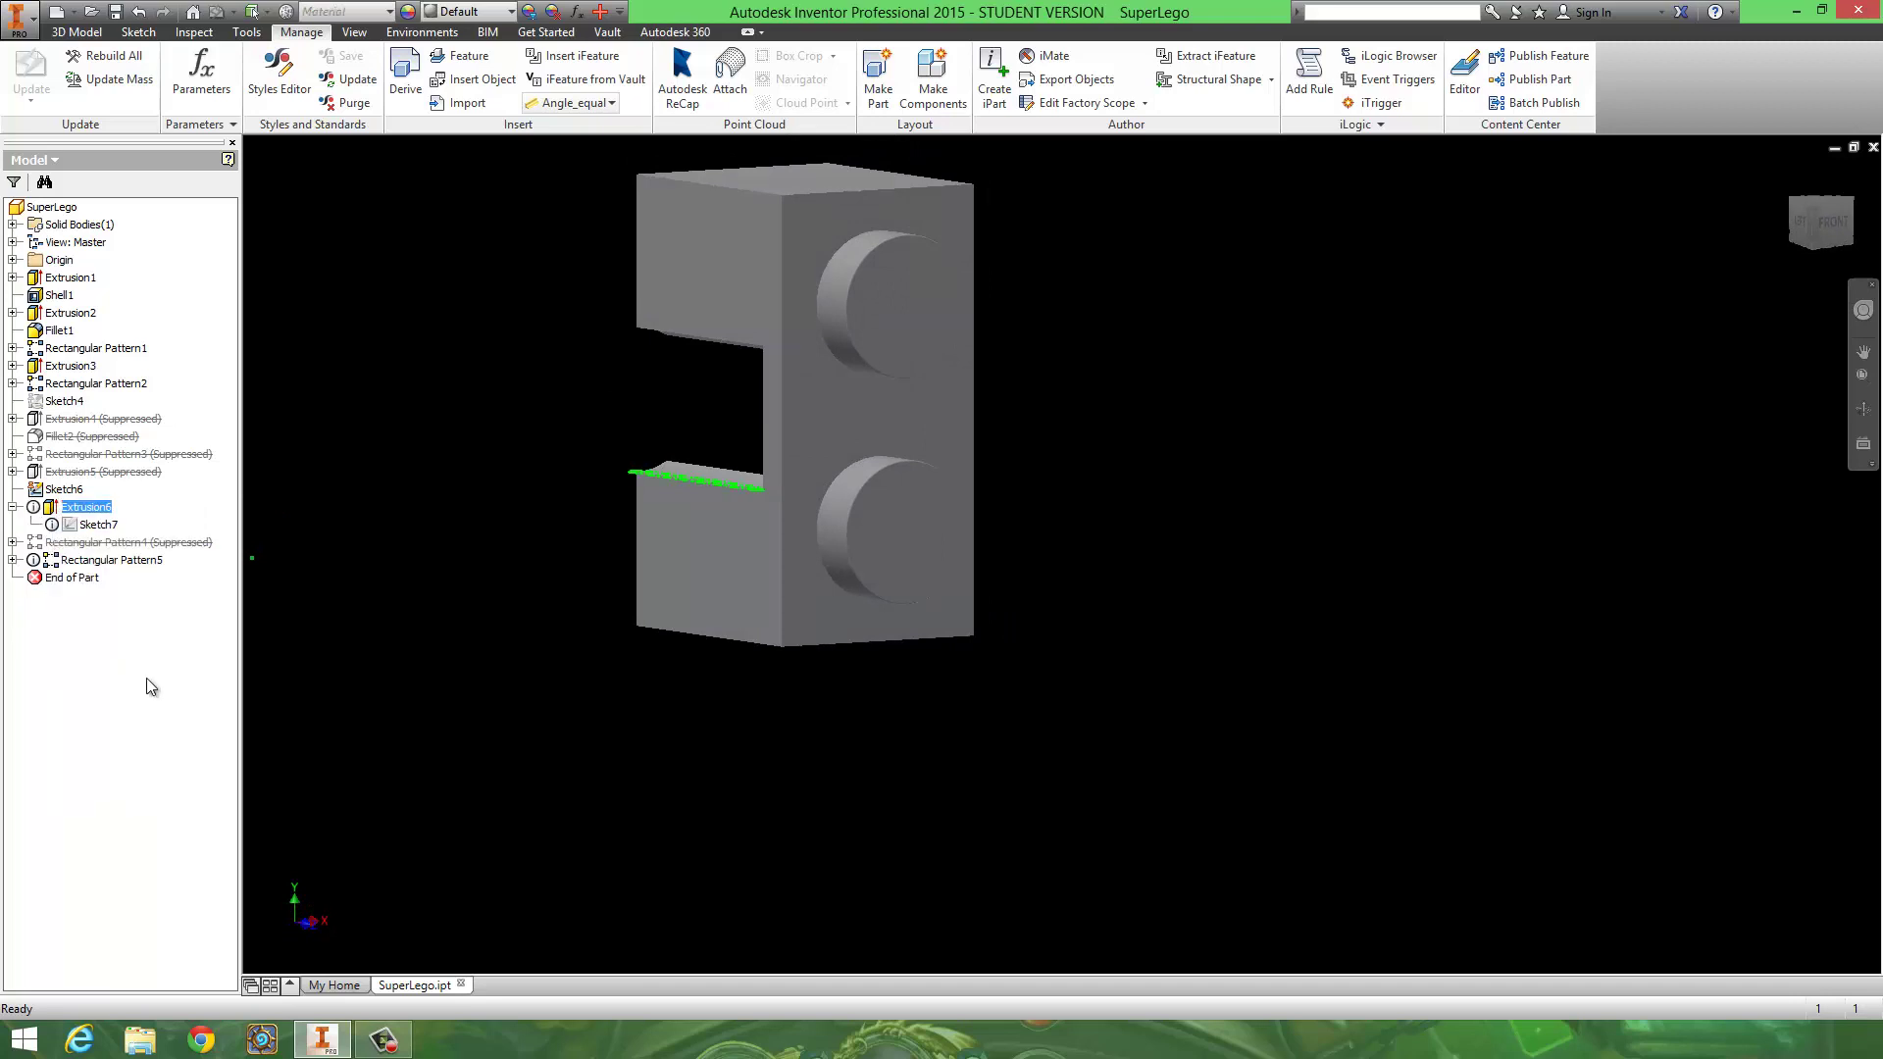
right_click(57, 502)
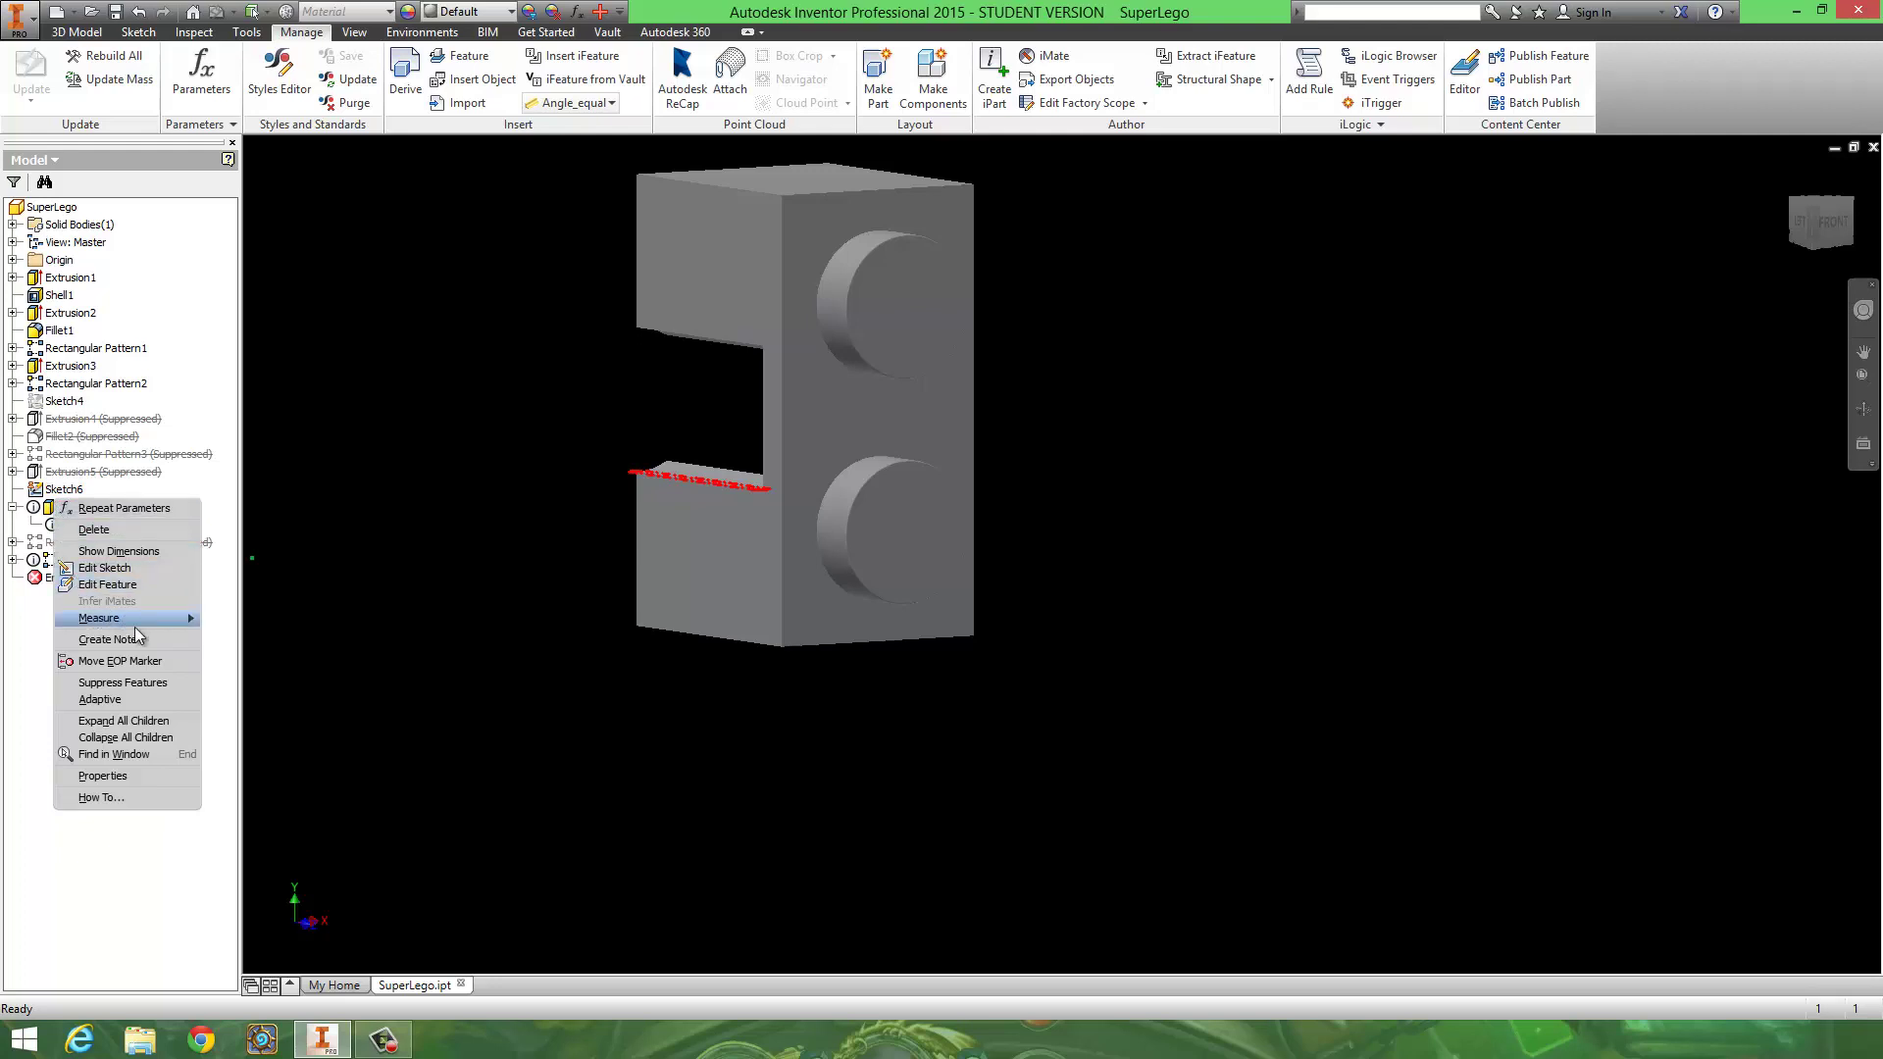
left_click(133, 683)
middle_click_drag(527, 622, 873, 491, "shift")
scroll(314, 399, "up", 3)
middle_click_drag(313, 399, 635, 497)
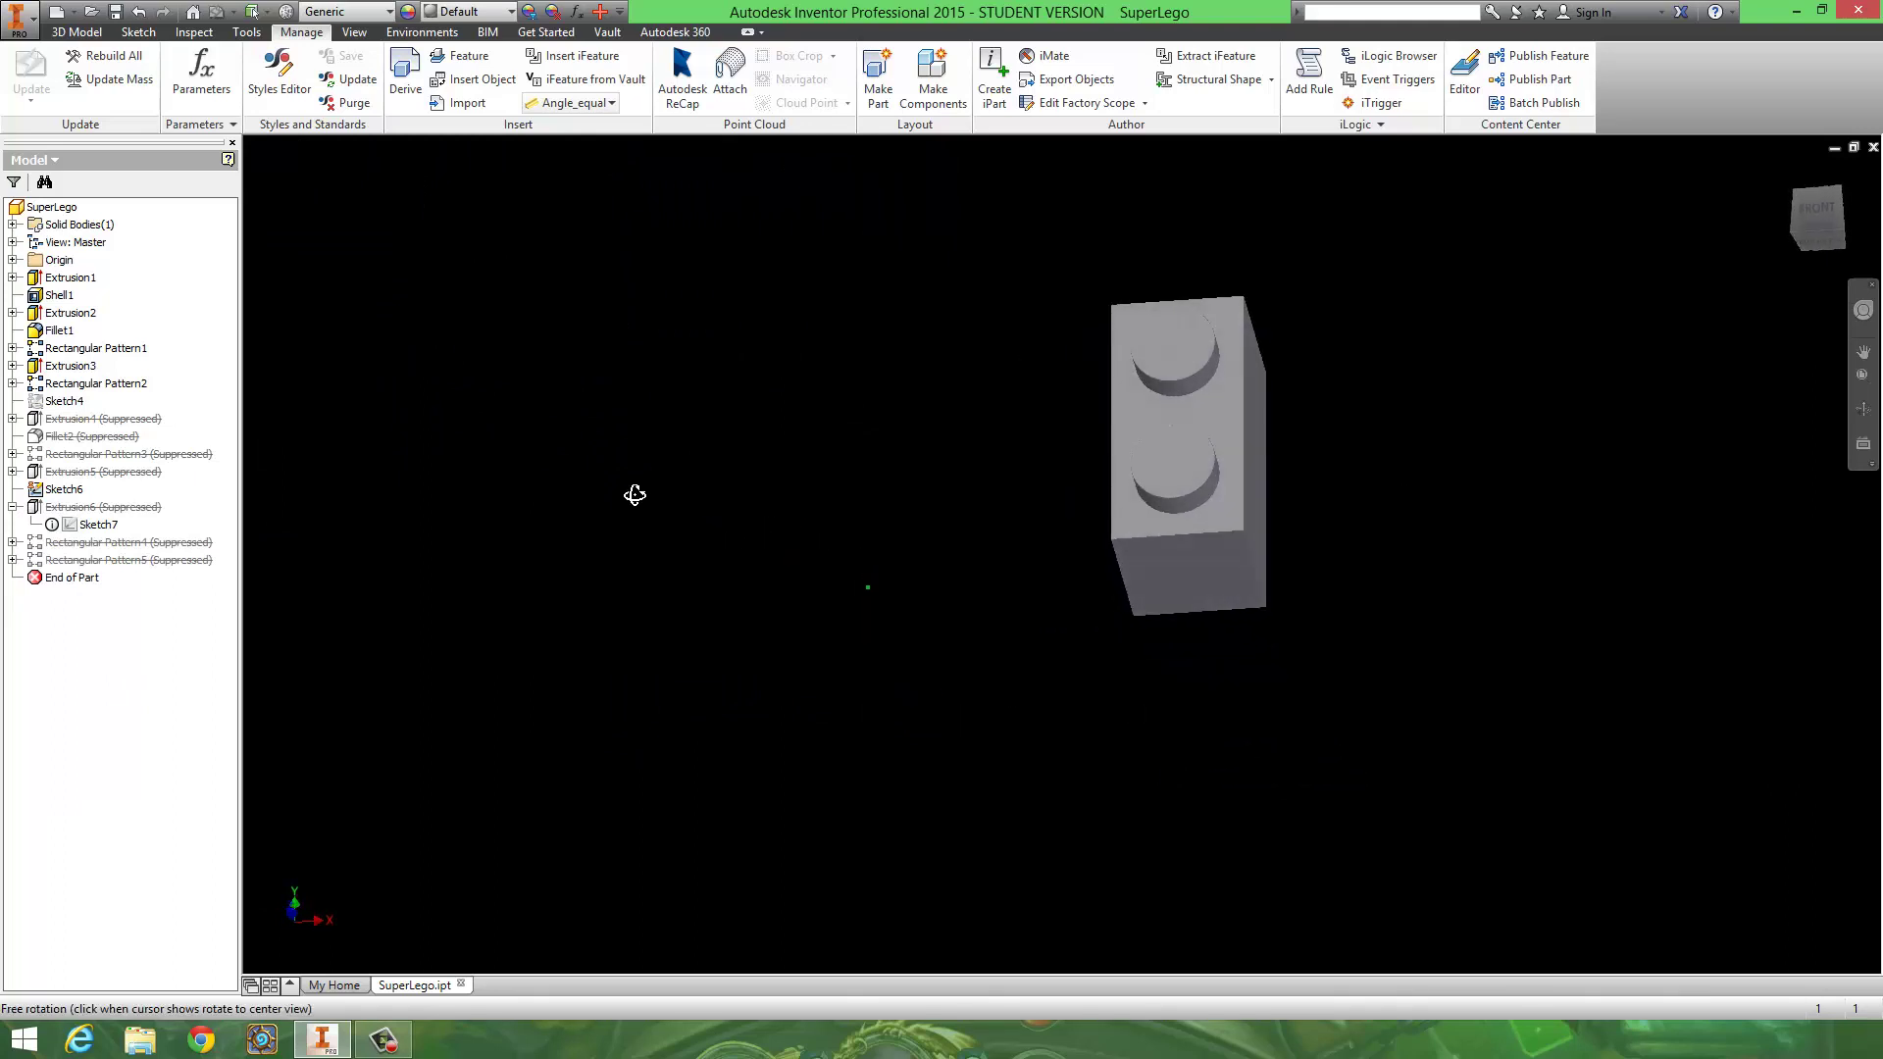
Set the brick's parameters to 1 peg wide and 4 pegs long and inspect the resized brick
left_click(201, 73)
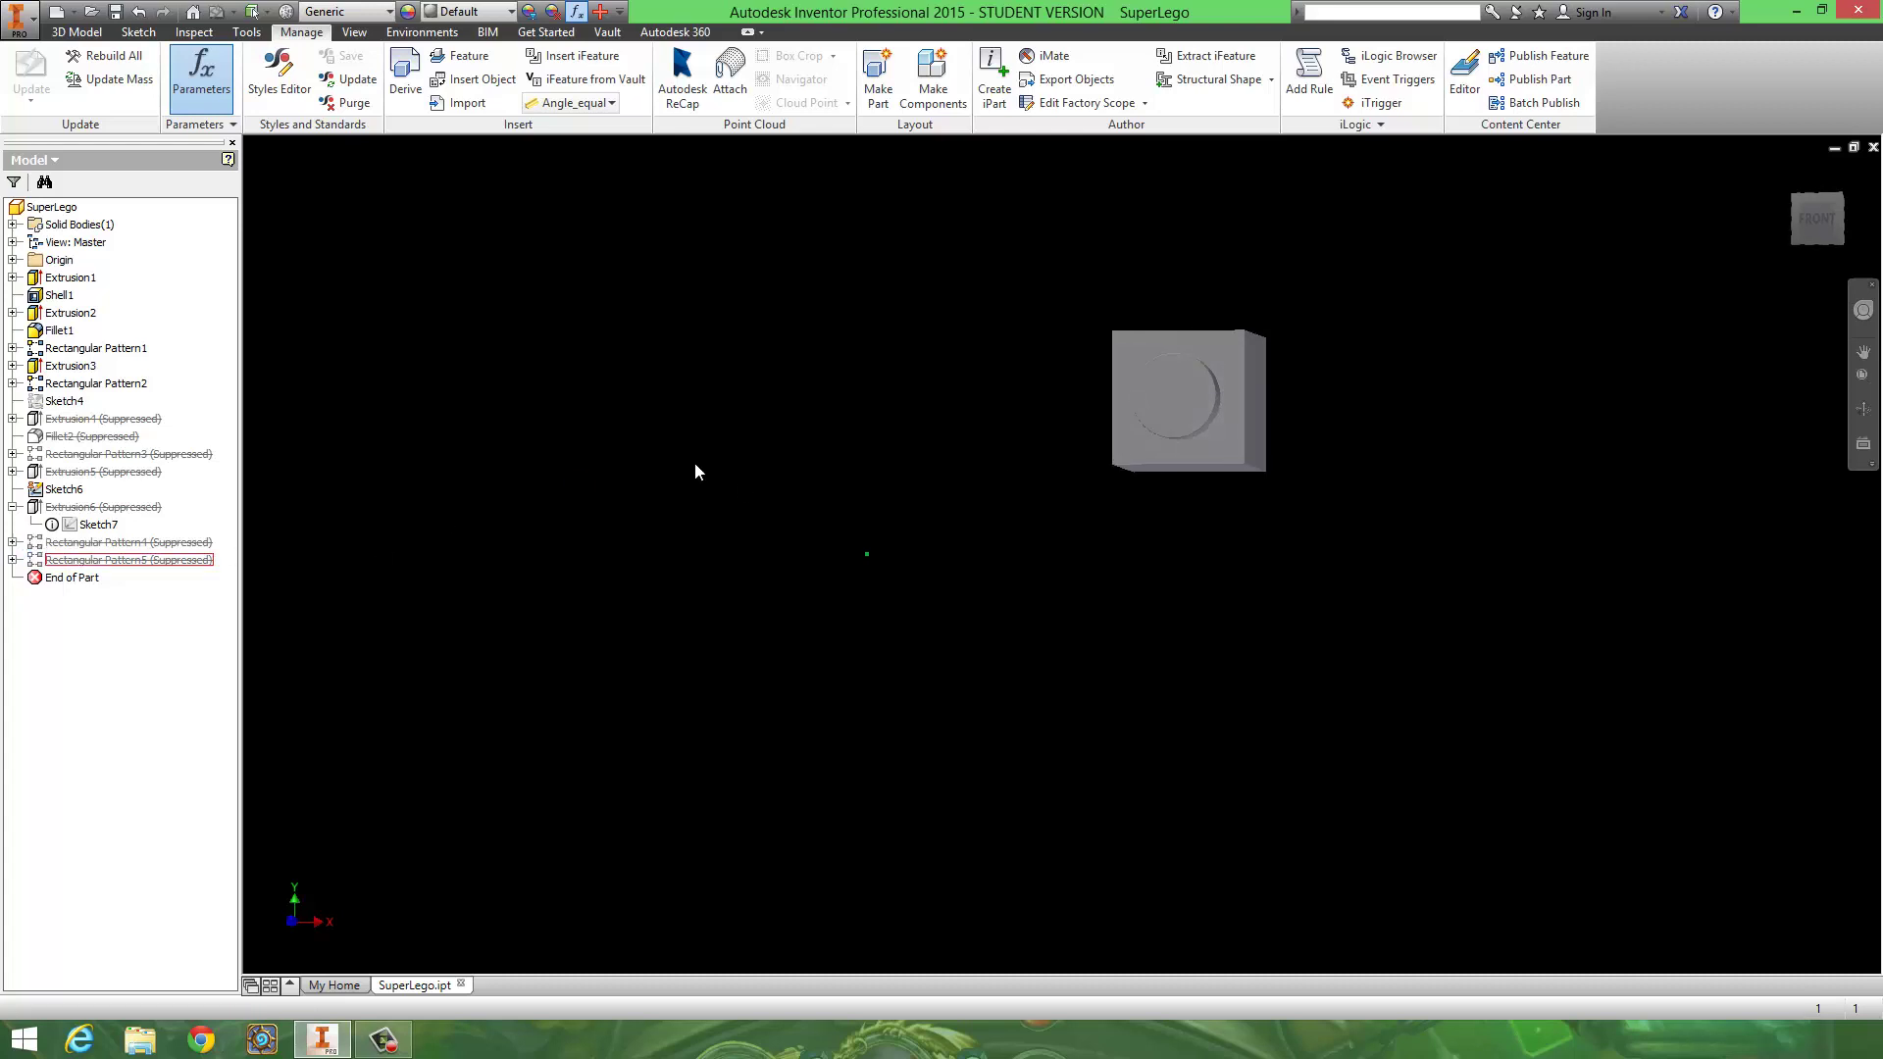
middle_click_drag(695, 472, 965, 539, "shift")
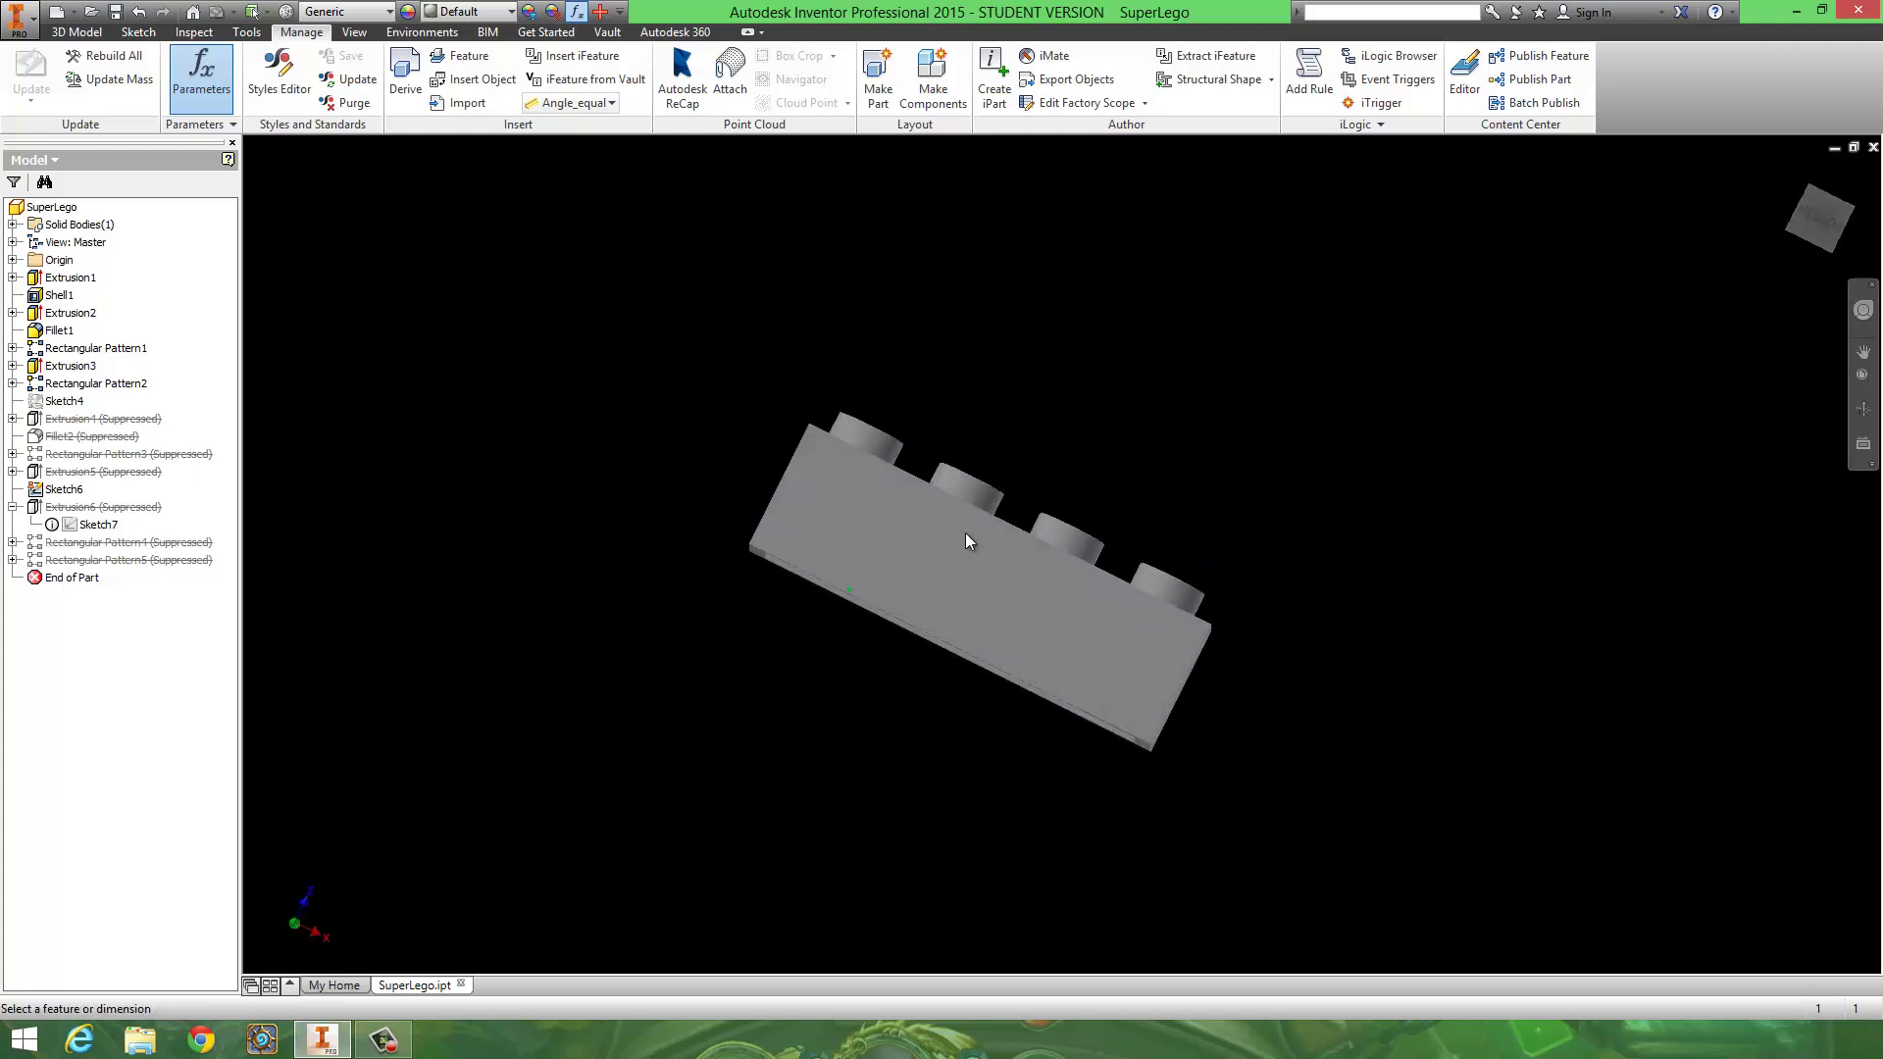
middle_click_drag(985, 648, 1042, 603, "shift")
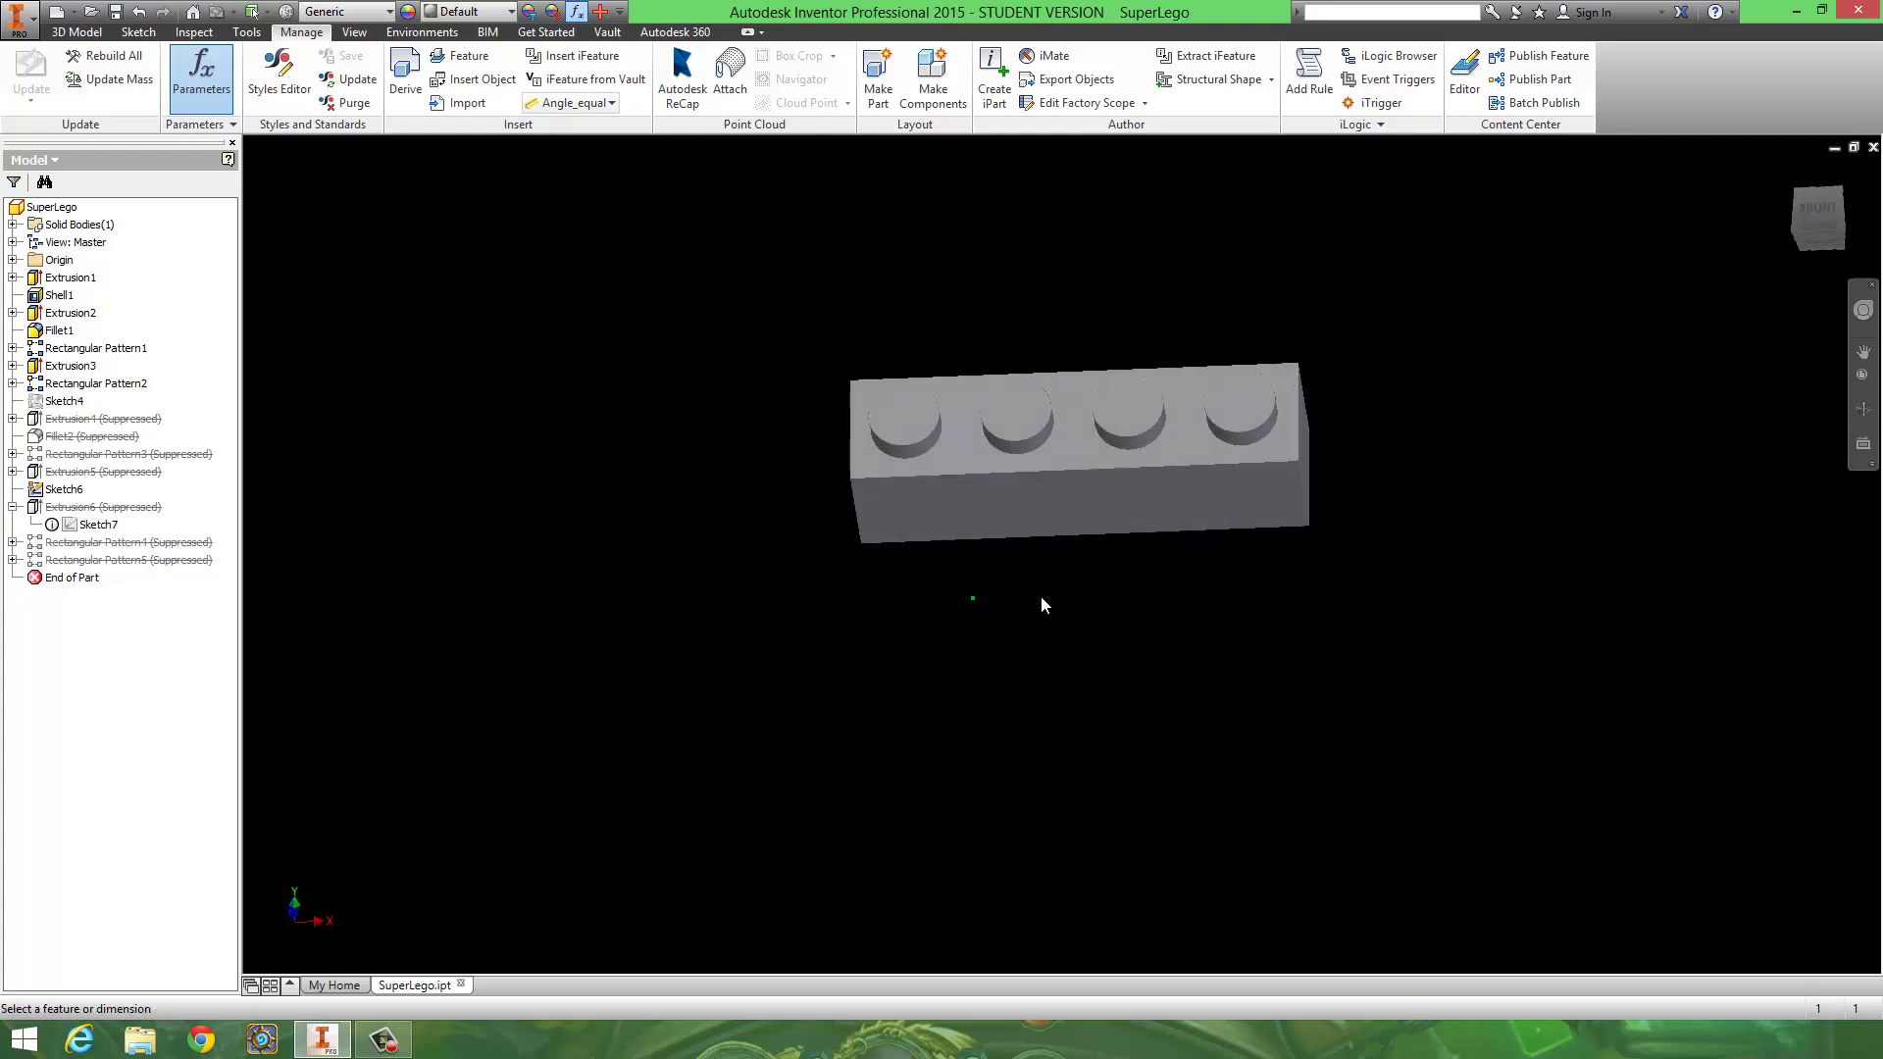